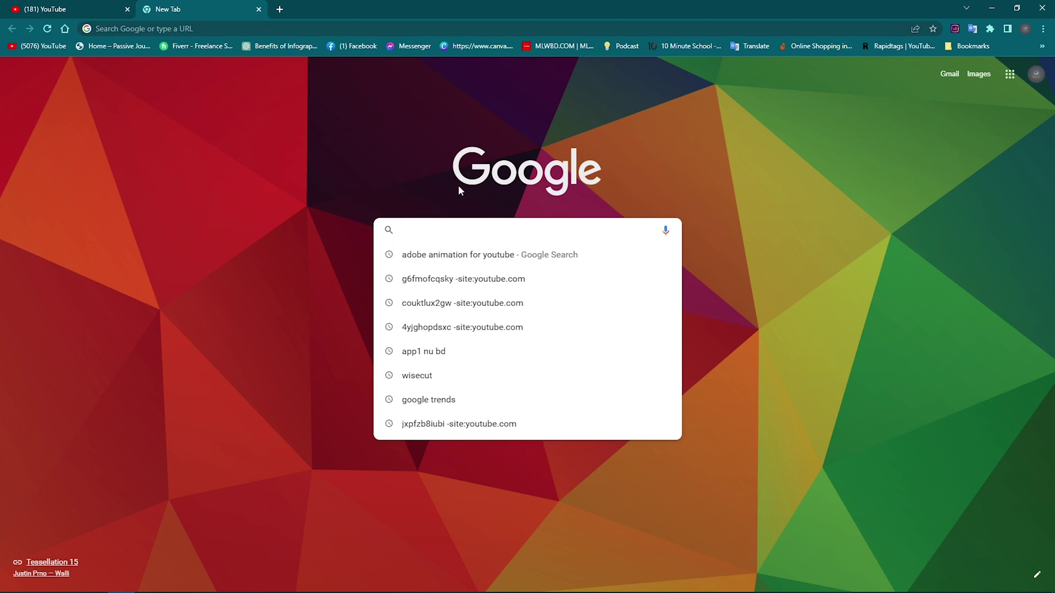
- Enter 'wisec' into the Google search box of a new Chrome tab
{"action": "type", "text": "wise"}
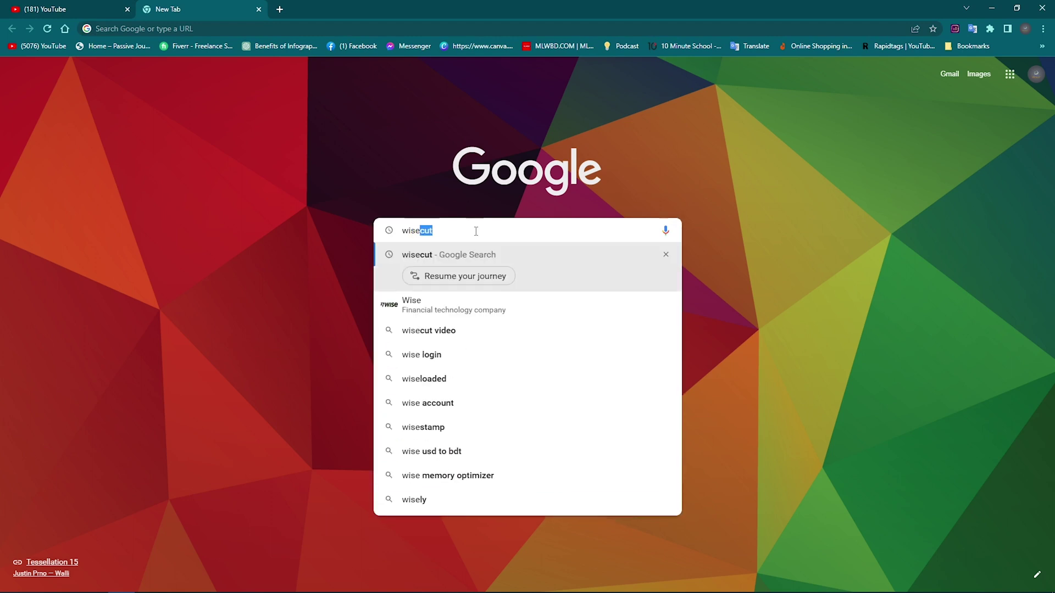
{"action": "type", "text": "cut"}
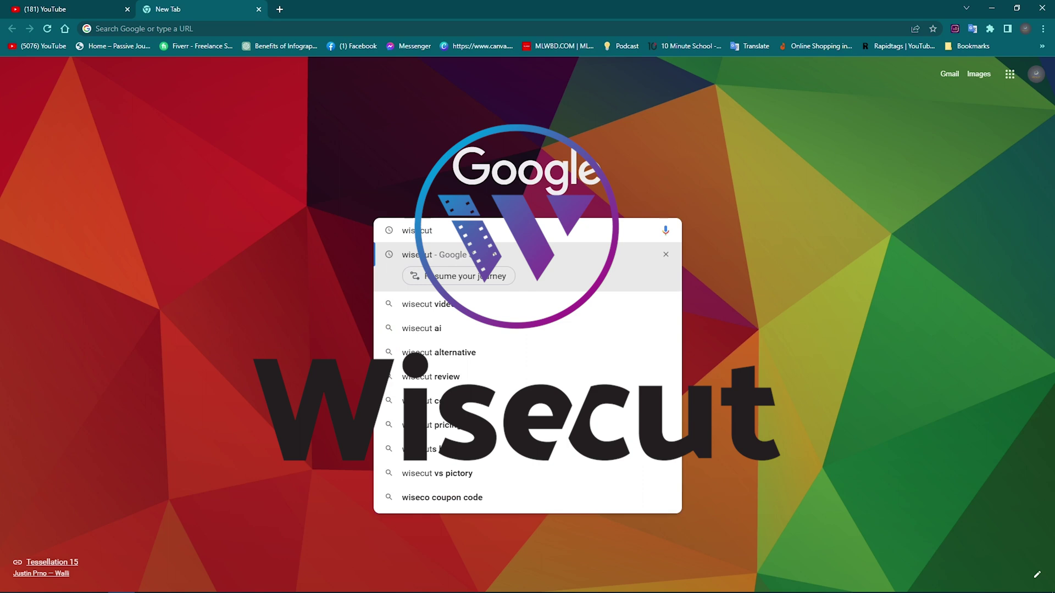
- Submit the 'wisecut' search and open the official Wisecut website result
{"action": "key", "text": "Return"}
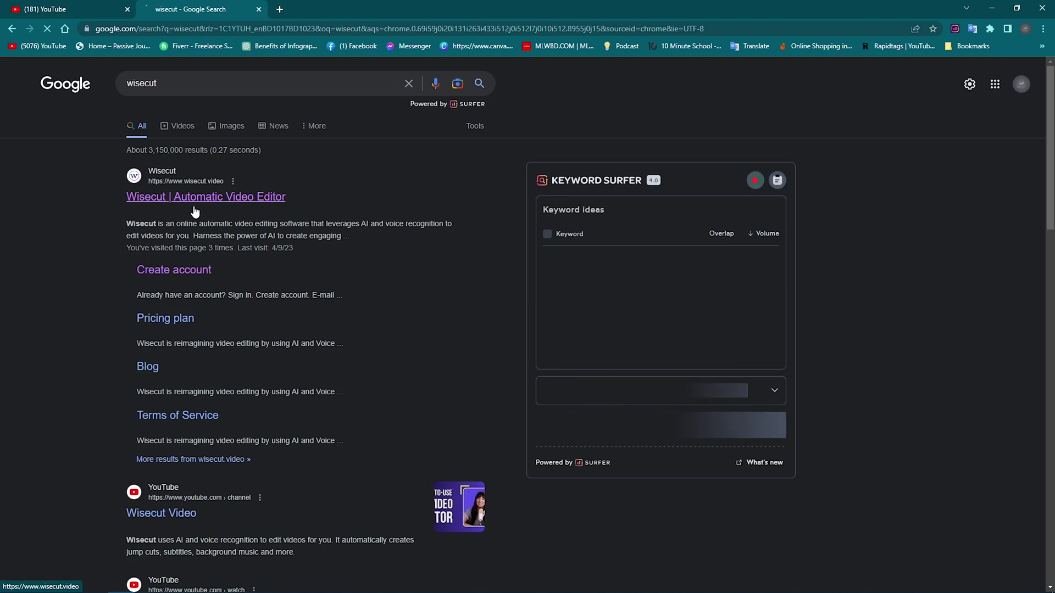
{"action": "left_click", "coordinate": [173, 198]}
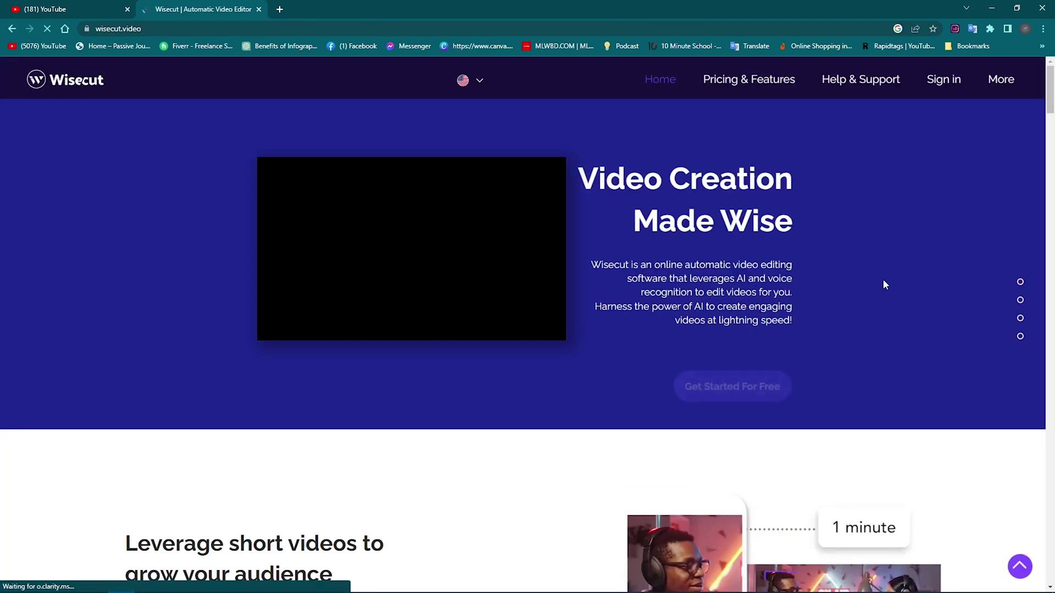
- Scroll the Wisecut homepage down to the Auto Cut Silences and Auto Subtitles sections
{"action": "scroll", "coordinate": [525, 288], "scroll_direction": "down", "scroll_amount": 2}
{"action": "scroll", "coordinate": [526, 288], "scroll_direction": "down", "scroll_amount": 1}
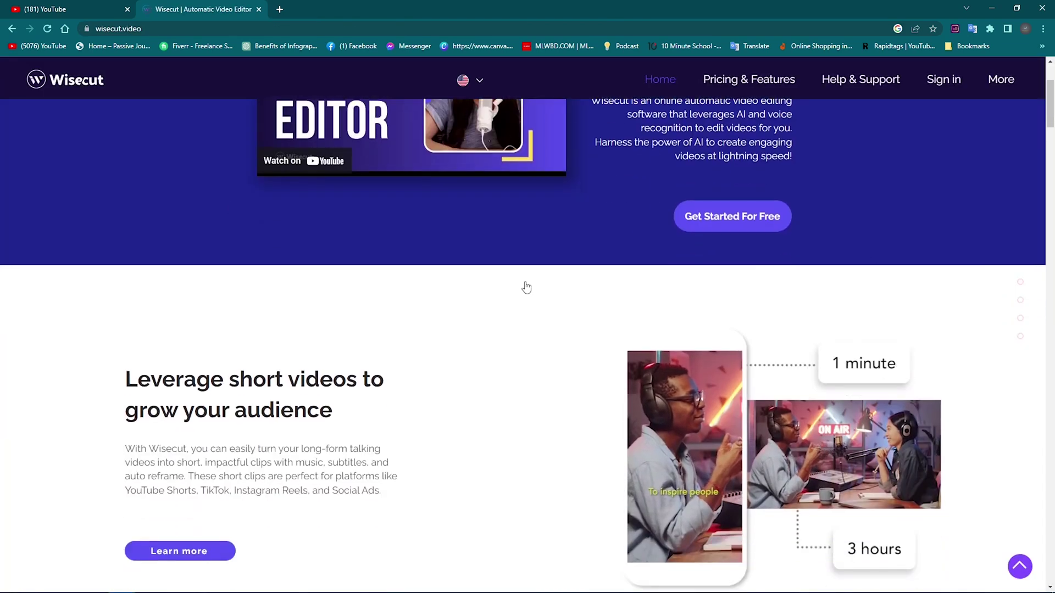
{"action": "scroll", "coordinate": [526, 288], "scroll_direction": "down", "scroll_amount": 1}
{"action": "scroll", "coordinate": [525, 288], "scroll_direction": "down", "scroll_amount": 1}
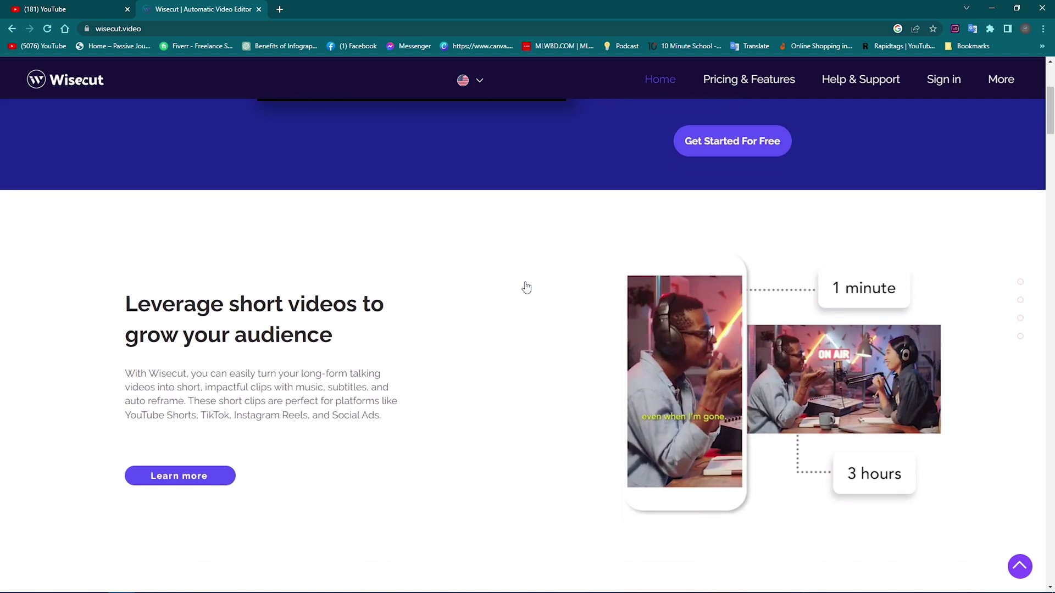
{"action": "scroll", "coordinate": [526, 287], "scroll_direction": "down", "scroll_amount": 1}
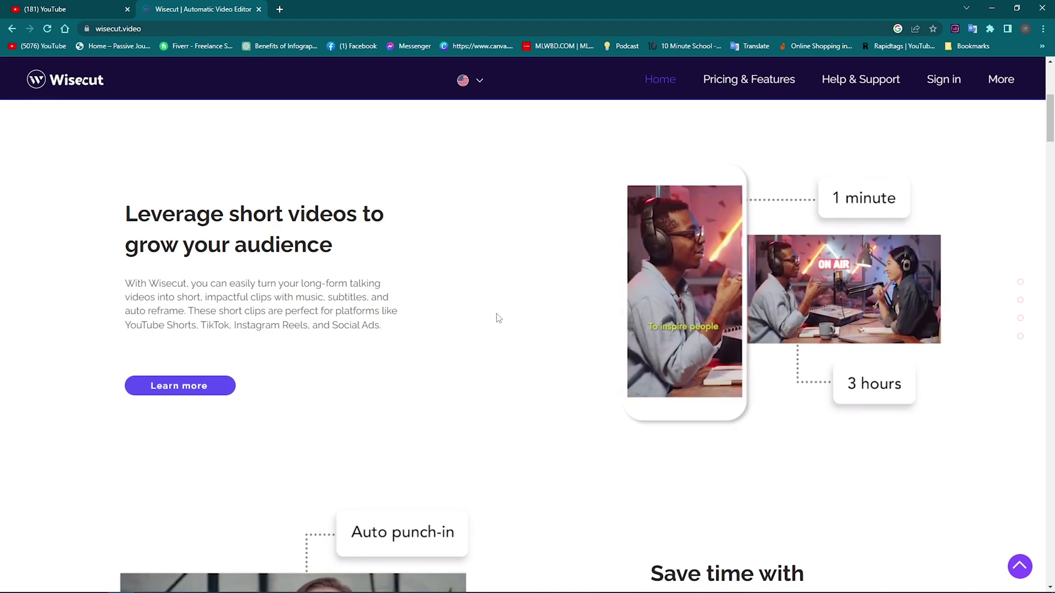
{"action": "scroll", "coordinate": [498, 318], "scroll_direction": "down", "scroll_amount": 3}
{"action": "scroll", "coordinate": [515, 313], "scroll_direction": "up", "scroll_amount": 2}
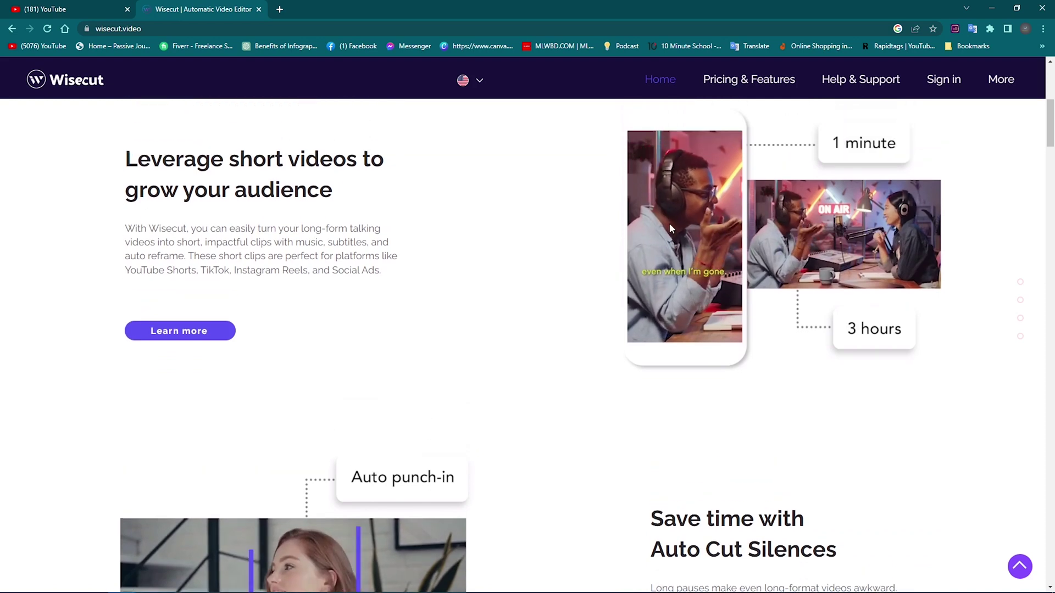
{"action": "scroll", "coordinate": [473, 272], "scroll_direction": "down", "scroll_amount": 3}
{"action": "scroll", "coordinate": [549, 270], "scroll_direction": "down", "scroll_amount": 1}
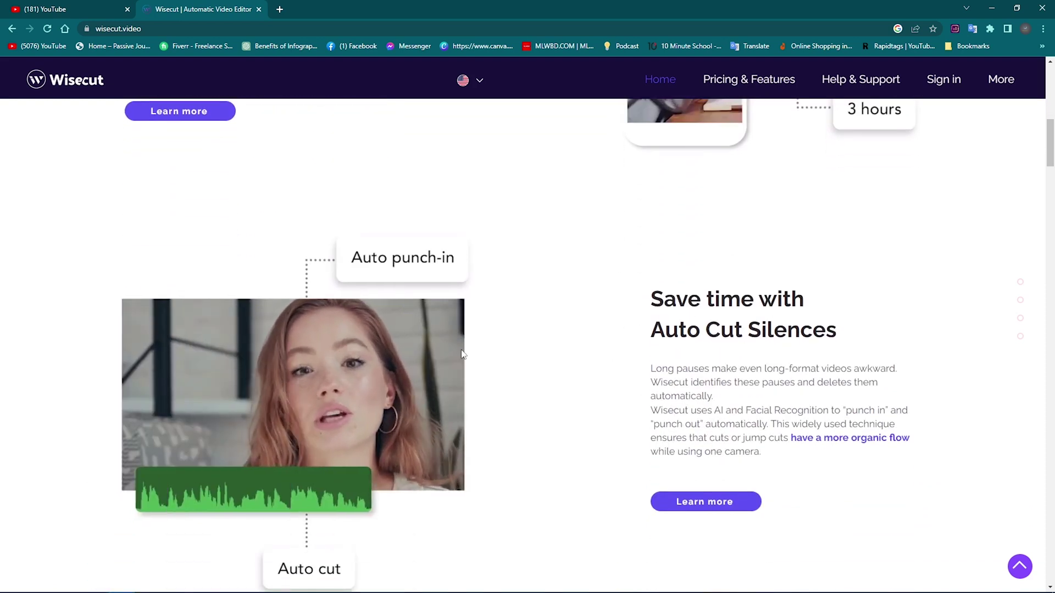
{"action": "scroll", "coordinate": [502, 388], "scroll_direction": "down", "scroll_amount": 1}
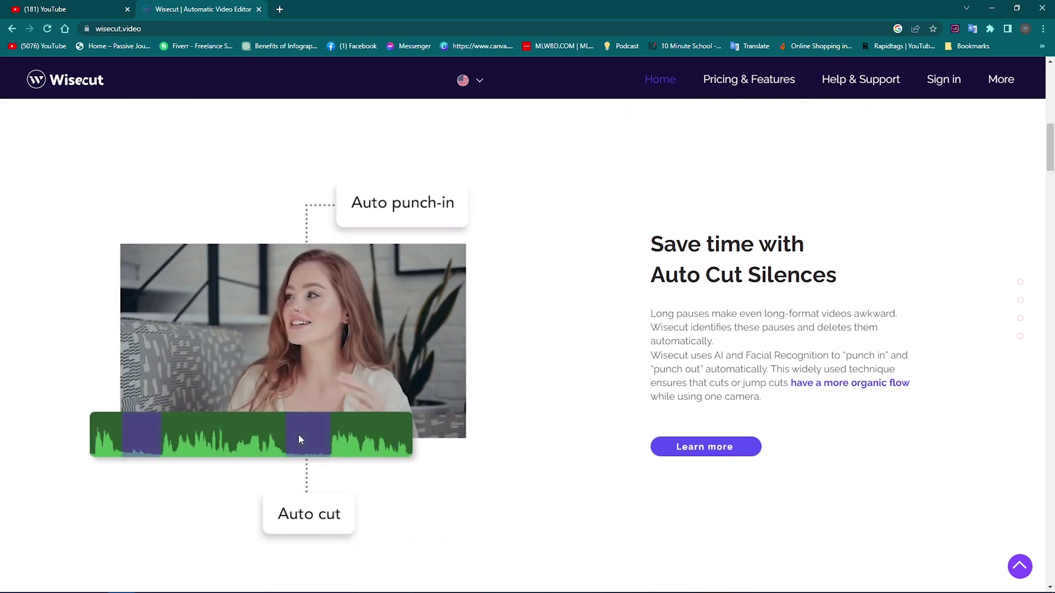
{"action": "scroll", "coordinate": [516, 287], "scroll_direction": "down", "scroll_amount": 2}
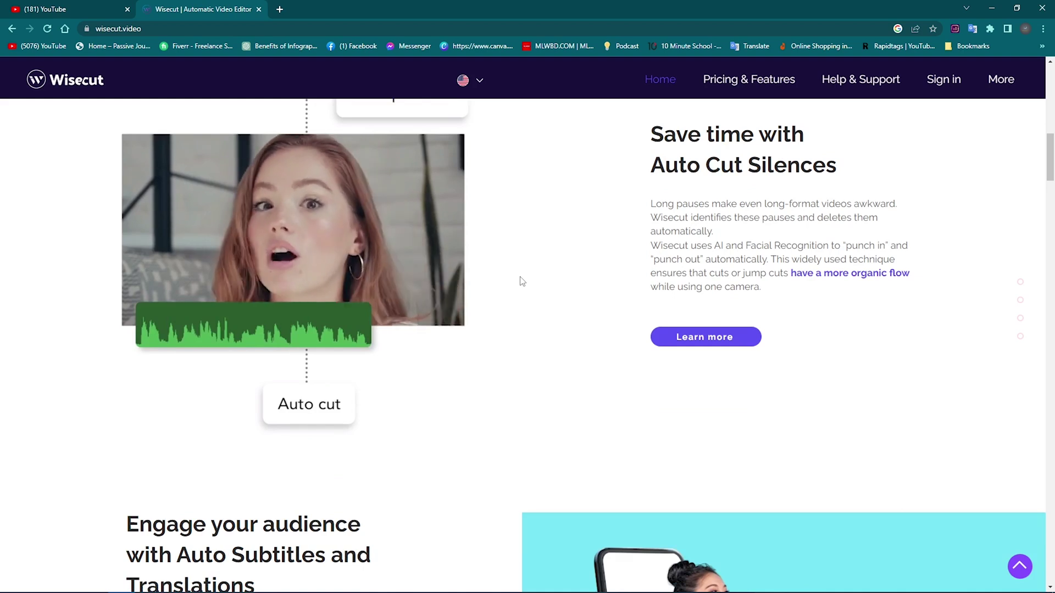
{"action": "scroll", "coordinate": [522, 281], "scroll_direction": "down", "scroll_amount": 1}
{"action": "scroll", "coordinate": [522, 281], "scroll_direction": "down", "scroll_amount": 5}
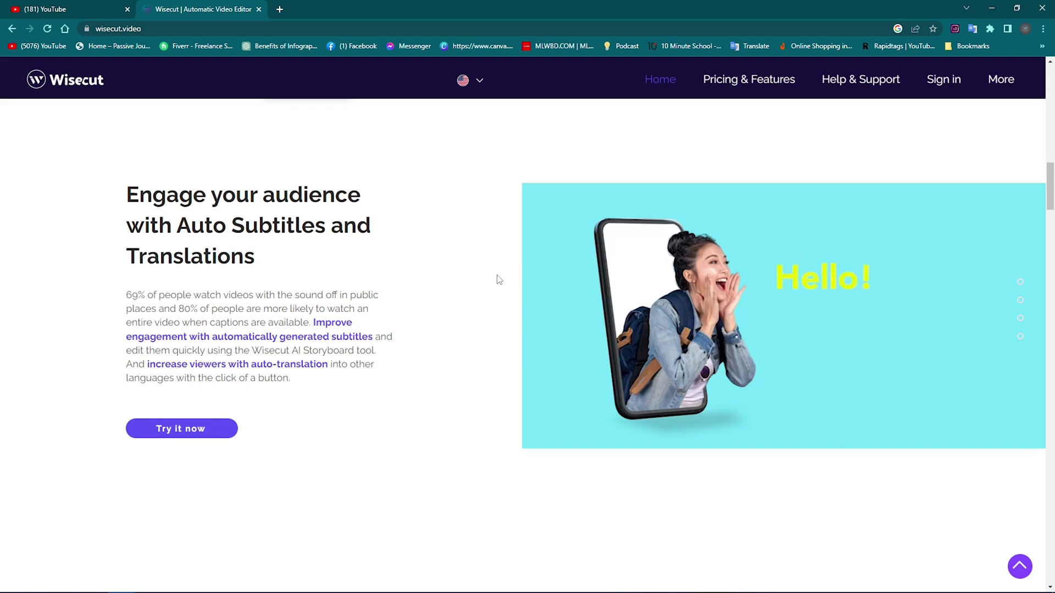
{"action": "scroll", "coordinate": [499, 280], "scroll_direction": "down", "scroll_amount": 1}
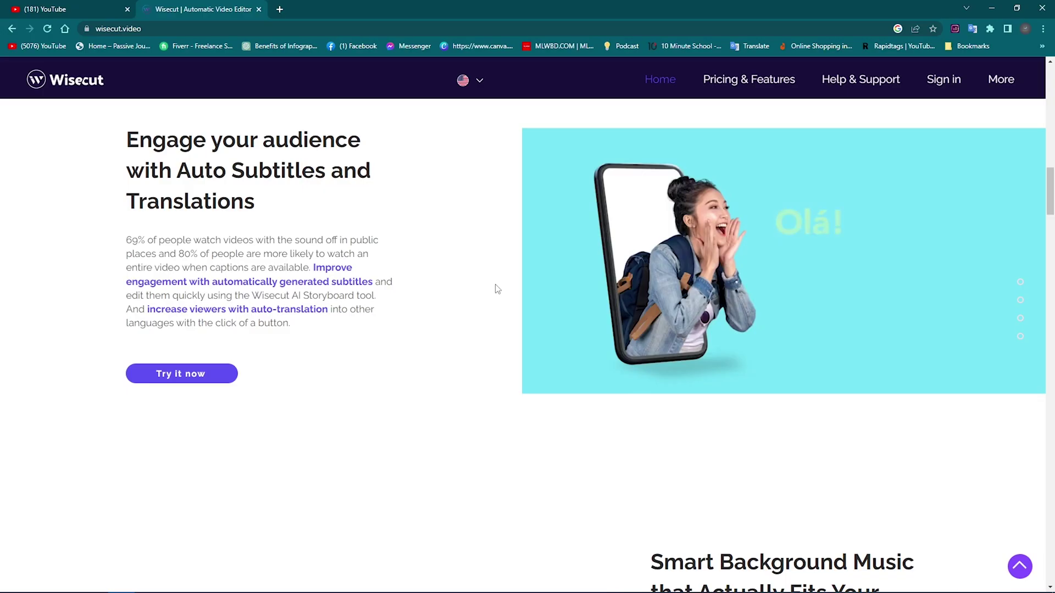
- Scroll through the Background Music, Audio Ducking and Video Reviews sections
{"action": "scroll", "coordinate": [497, 289], "scroll_direction": "down", "scroll_amount": 7}
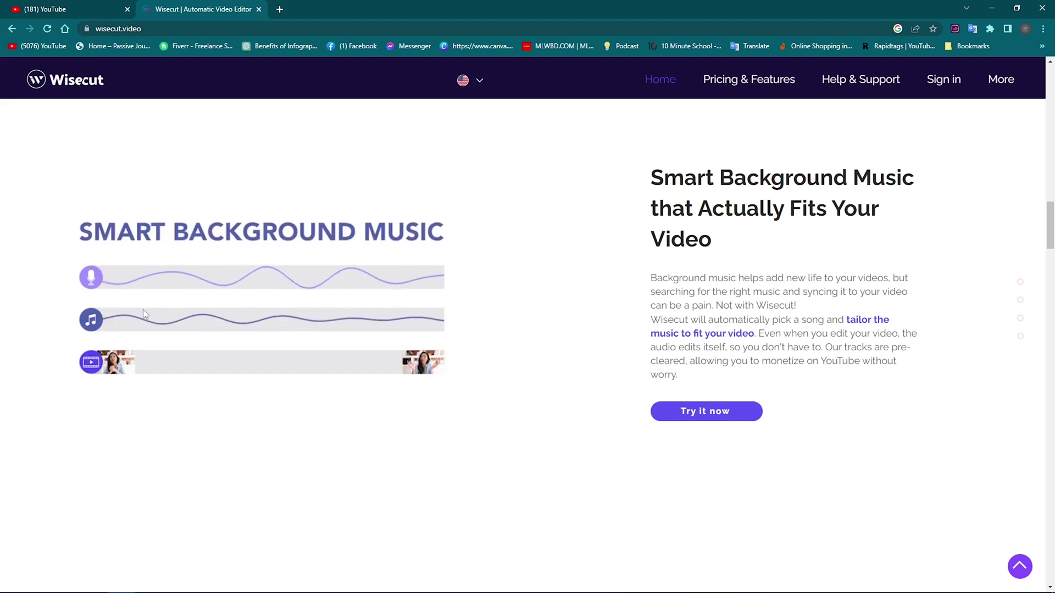
{"action": "scroll", "coordinate": [144, 314], "scroll_direction": "down", "scroll_amount": 8}
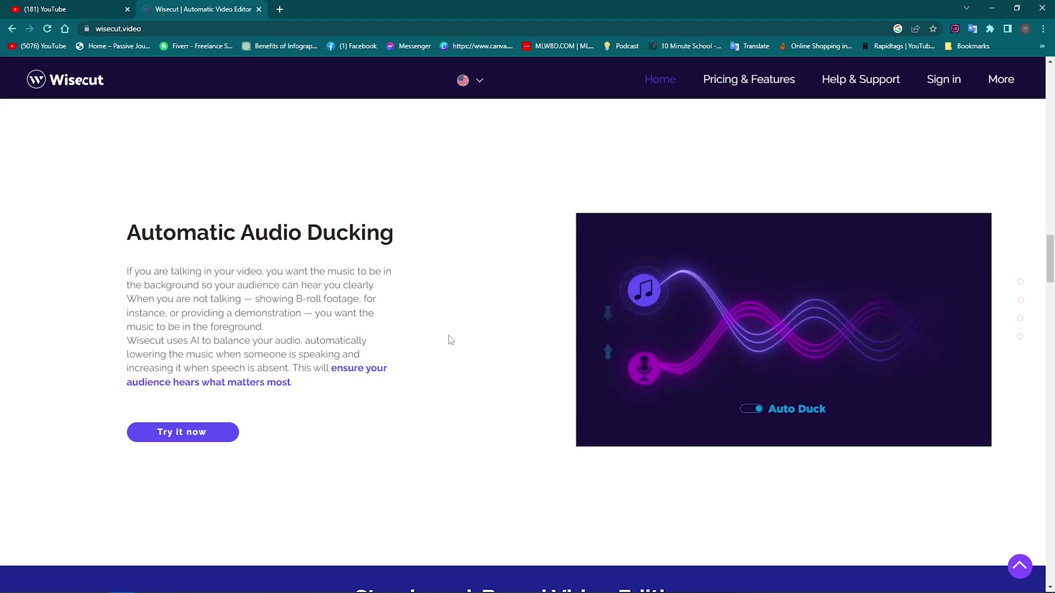
{"action": "scroll", "coordinate": [450, 340], "scroll_direction": "down", "scroll_amount": 1}
{"action": "scroll", "coordinate": [449, 336], "scroll_direction": "down", "scroll_amount": 4}
{"action": "scroll", "coordinate": [448, 336], "scroll_direction": "down", "scroll_amount": 4}
{"action": "scroll", "coordinate": [448, 337], "scroll_direction": "down", "scroll_amount": 8}
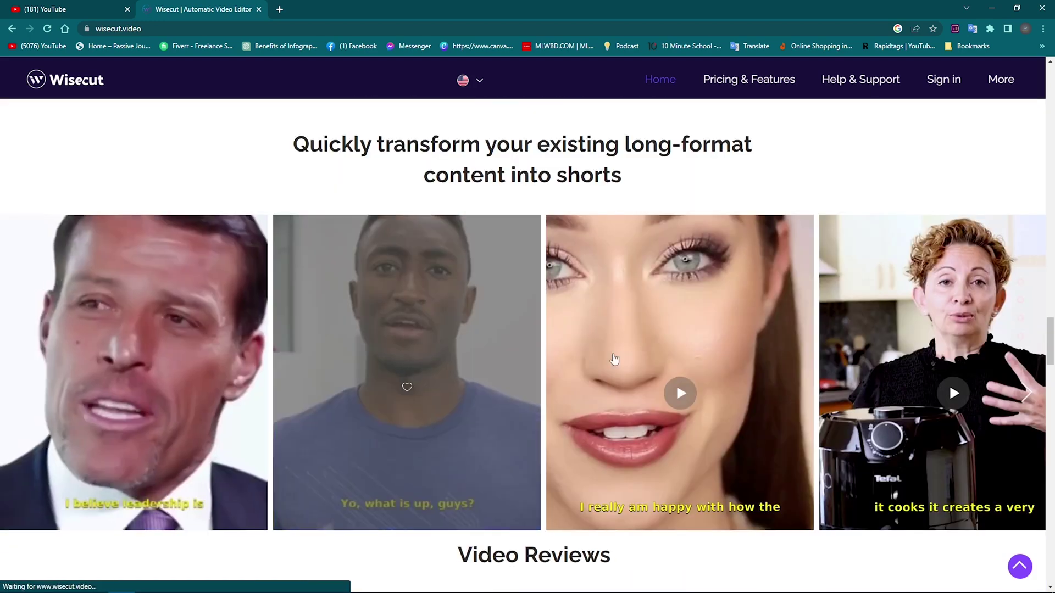
{"action": "scroll", "coordinate": [841, 405], "scroll_direction": "down", "scroll_amount": 5}
{"action": "scroll", "coordinate": [826, 405], "scroll_direction": "down", "scroll_amount": 4}
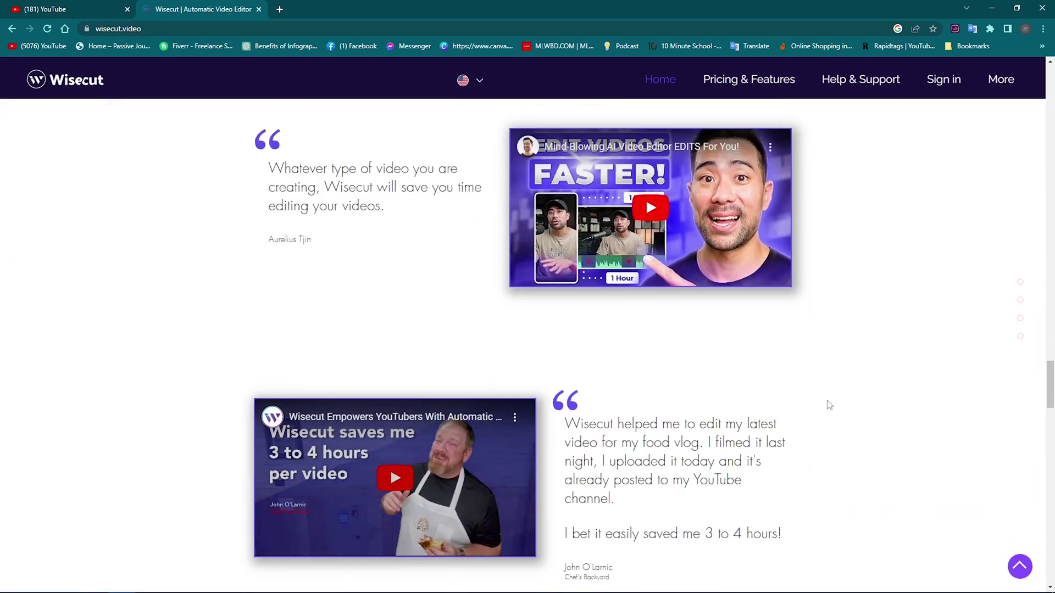
{"action": "scroll", "coordinate": [813, 398], "scroll_direction": "down", "scroll_amount": 7}
{"action": "scroll", "coordinate": [742, 365], "scroll_direction": "down", "scroll_amount": 5}
- Return to the top of the page and choose 'Get Started For Free'
{"action": "scroll", "coordinate": [744, 365], "scroll_direction": "up", "scroll_amount": 15}
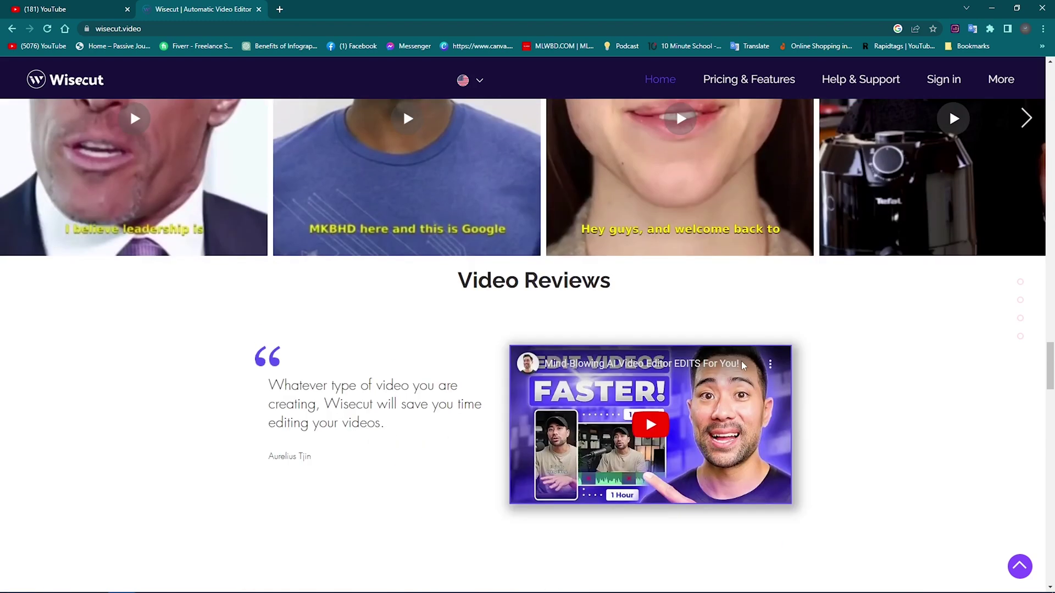
{"action": "scroll", "coordinate": [742, 365], "scroll_direction": "up", "scroll_amount": 20}
{"action": "scroll", "coordinate": [741, 363], "scroll_direction": "up", "scroll_amount": 7}
{"action": "scroll", "coordinate": [737, 360], "scroll_direction": "up", "scroll_amount": 8}
{"action": "scroll", "coordinate": [730, 352], "scroll_direction": "up", "scroll_amount": 8}
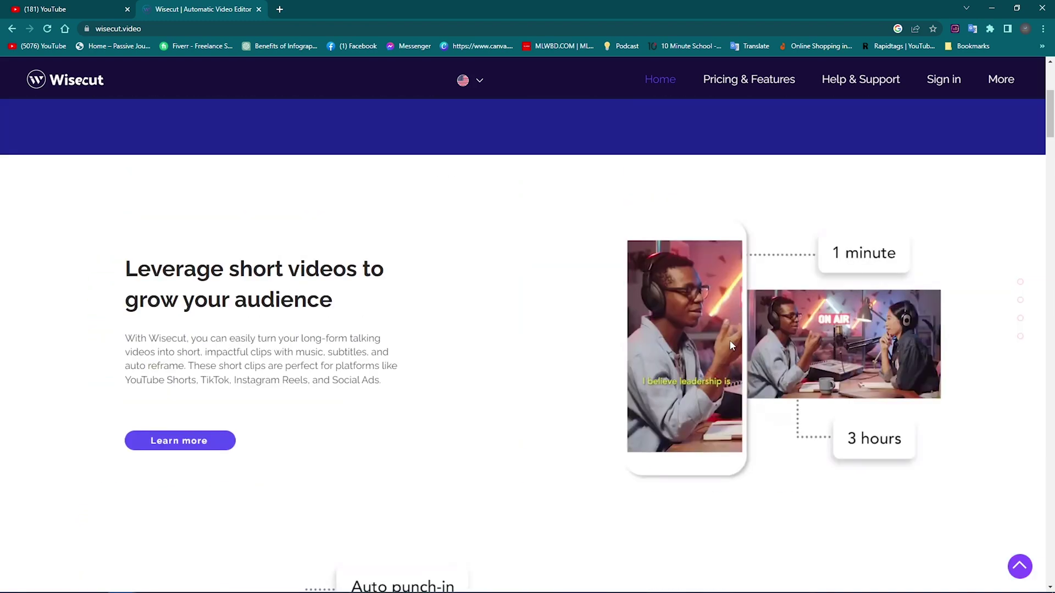
{"action": "scroll", "coordinate": [725, 385], "scroll_direction": "up", "scroll_amount": 4}
{"action": "left_click", "coordinate": [726, 386]}
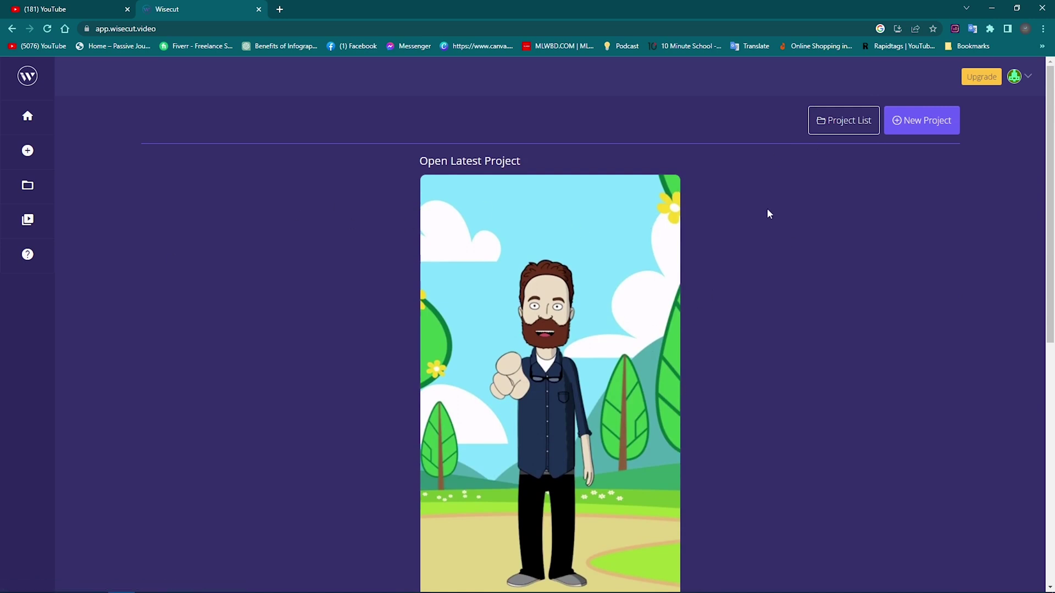
- Start a new project from the dashboard's New Project button
{"action": "scroll", "coordinate": [575, 288], "scroll_direction": "down", "scroll_amount": 3}
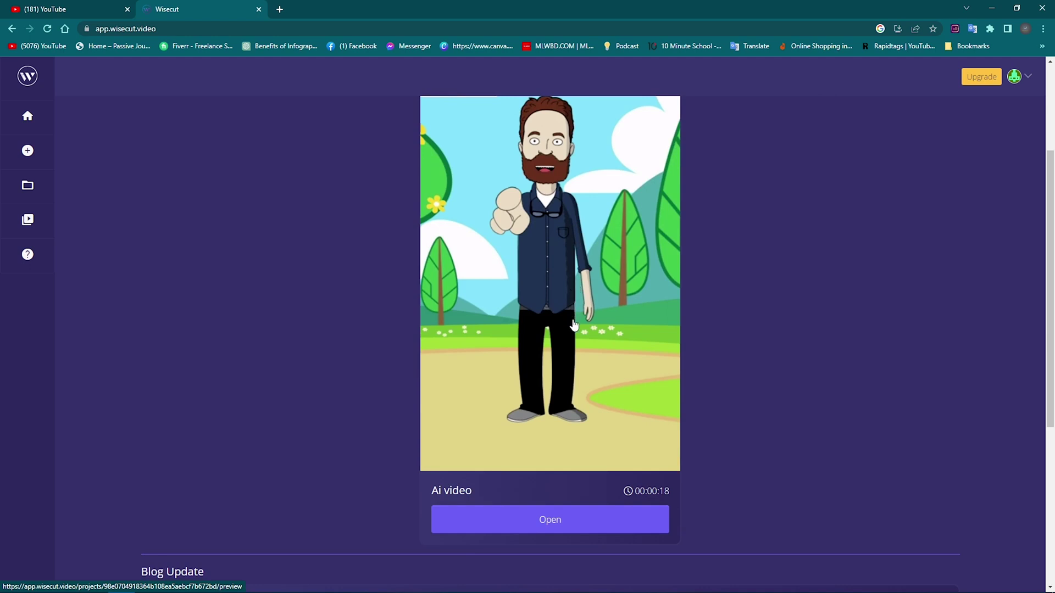
{"action": "scroll", "coordinate": [557, 272], "scroll_direction": "up", "scroll_amount": 3}
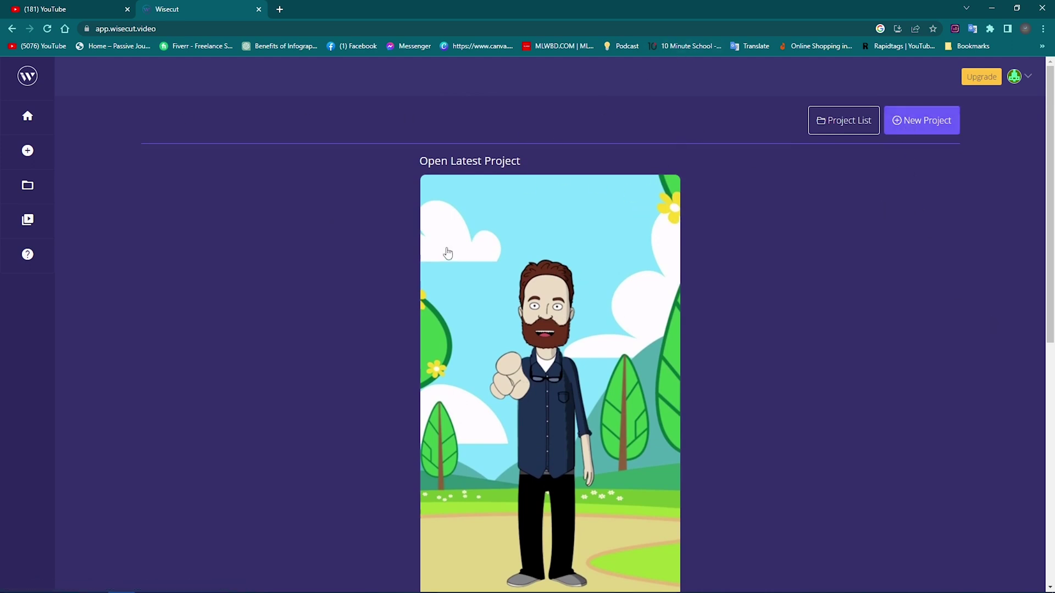
{"action": "scroll", "coordinate": [445, 251], "scroll_direction": "down", "scroll_amount": 8}
{"action": "scroll", "coordinate": [469, 287], "scroll_direction": "up", "scroll_amount": 3}
{"action": "right_click", "coordinate": [534, 272]}
{"action": "scroll", "coordinate": [536, 278], "scroll_direction": "up", "scroll_amount": 5}
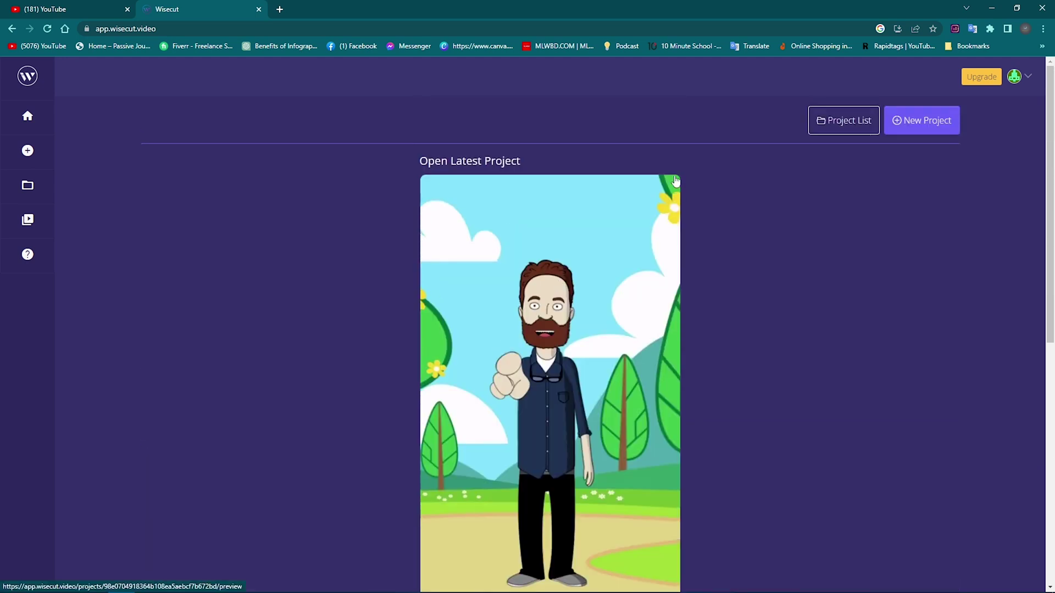
{"action": "left_click", "coordinate": [918, 121]}
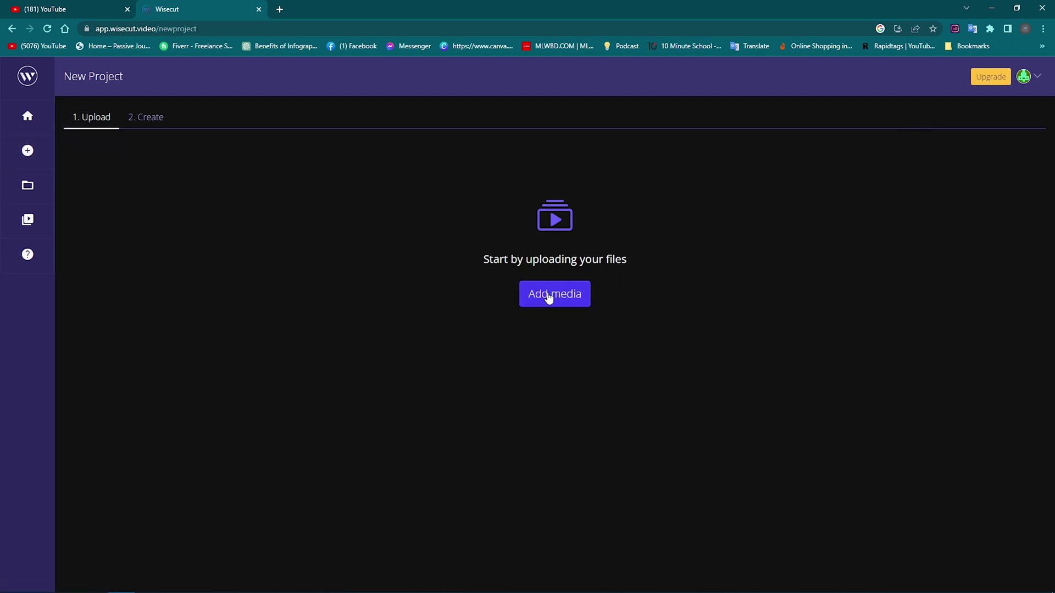
- Upload 'Video for Editing with ai.mp4' from New Volume (G:) into the project
{"action": "left_click", "coordinate": [582, 296]}
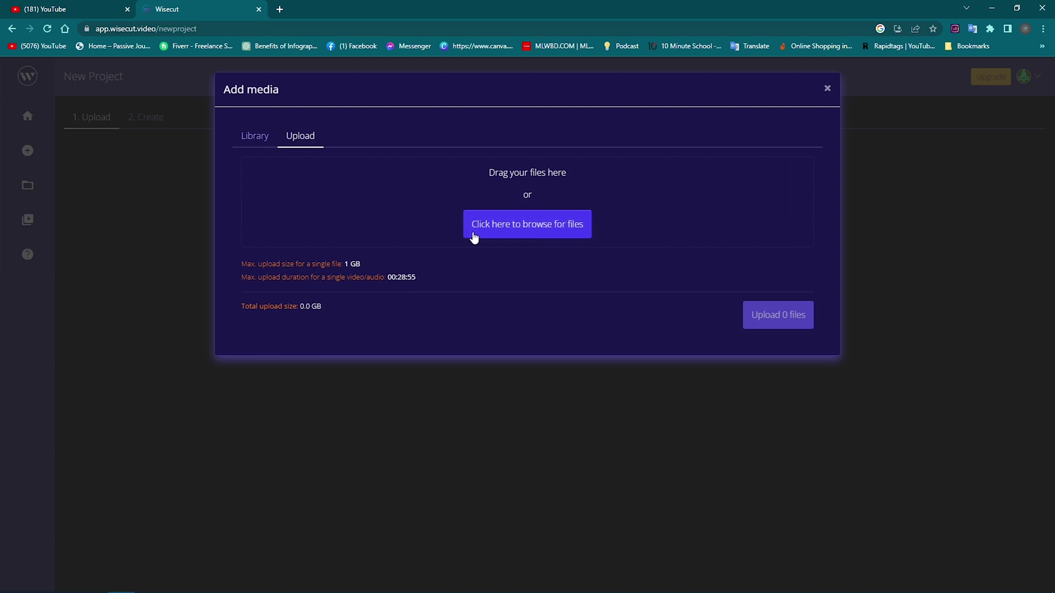
{"action": "left_click", "coordinate": [519, 226]}
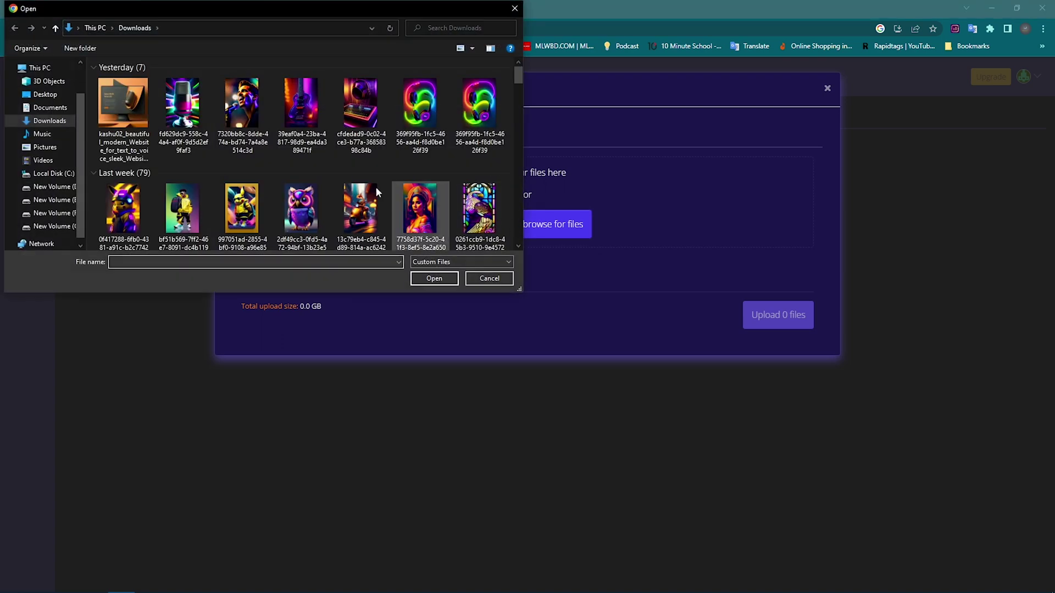
{"action": "left_click", "coordinate": [52, 225]}
{"action": "scroll", "coordinate": [398, 204], "scroll_direction": "down", "scroll_amount": 5}
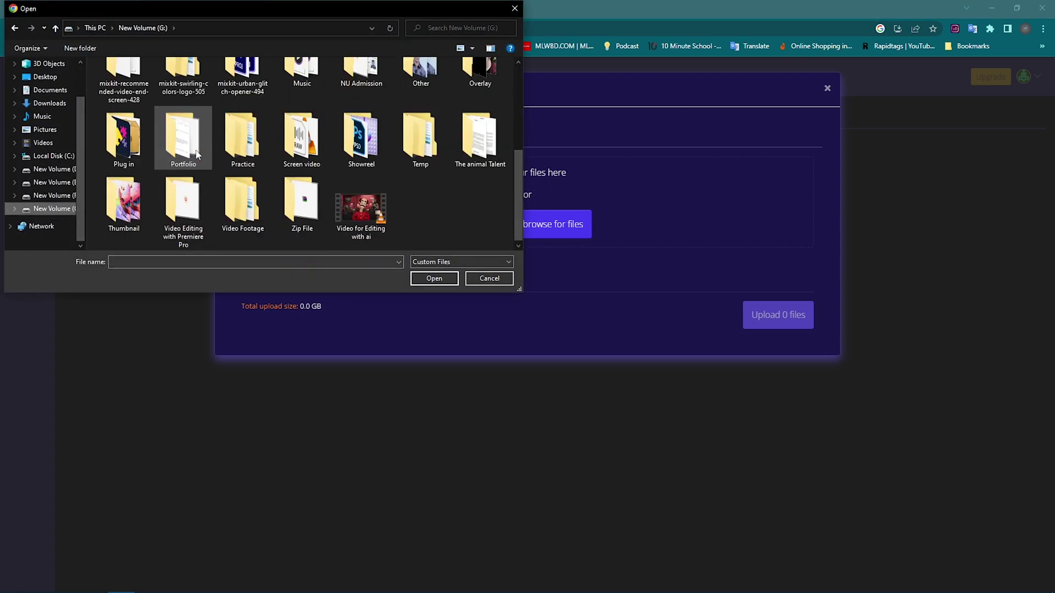
{"action": "double_click", "coordinate": [361, 211]}
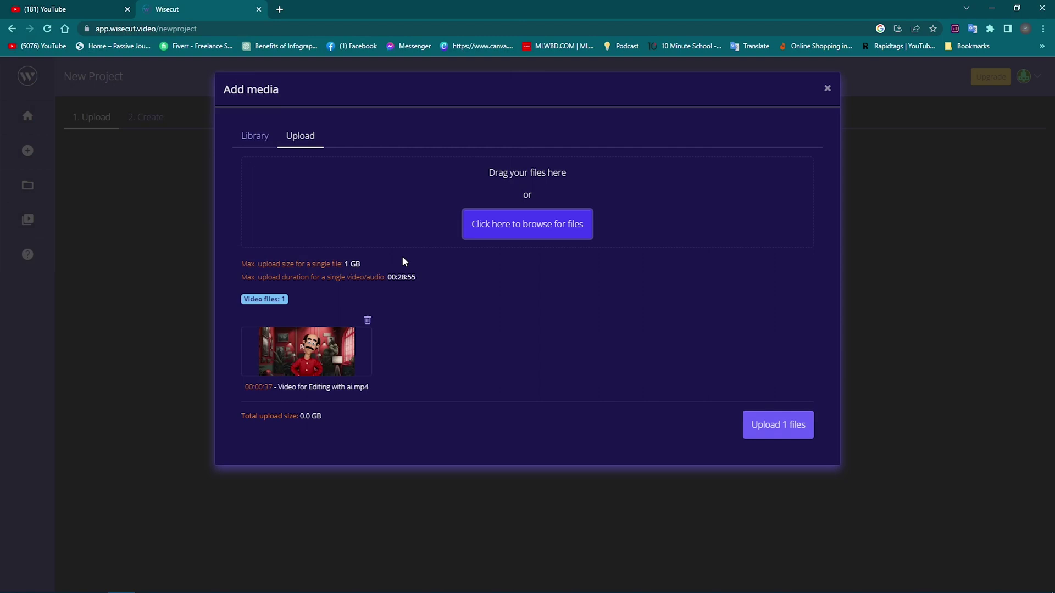
{"action": "left_click", "coordinate": [758, 427]}
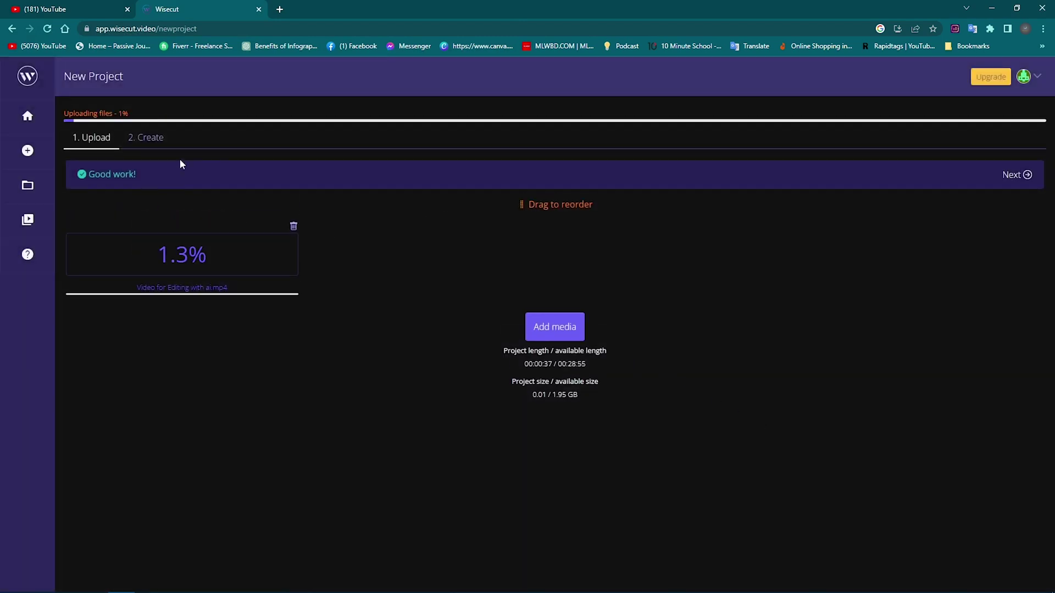
- Continue to project creation and name the project 'AI video'
{"action": "left_click", "coordinate": [1010, 175]}
{"action": "left_click", "coordinate": [495, 225]}
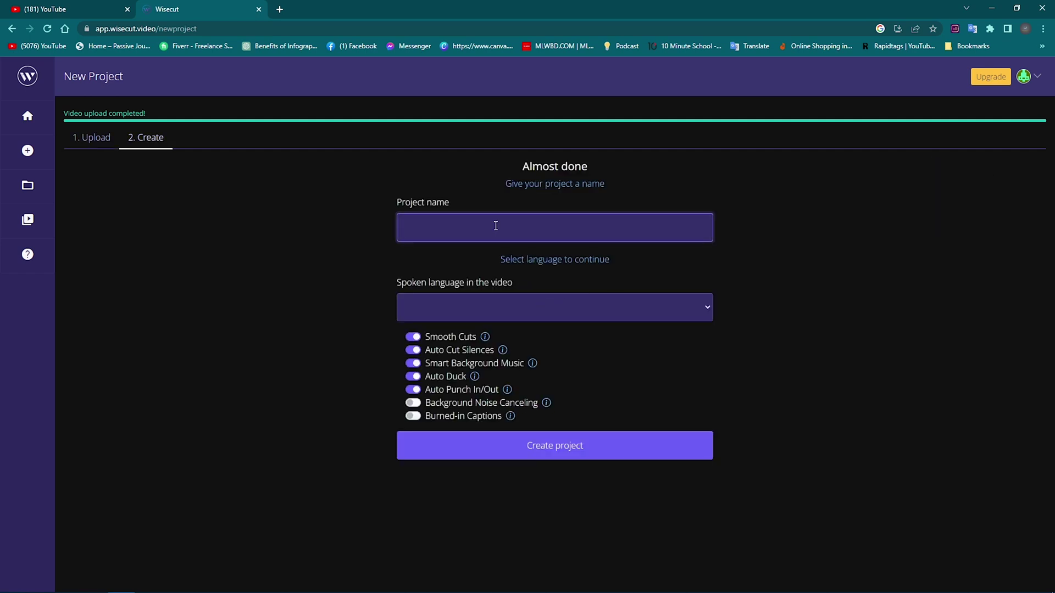
{"action": "type", "text": "AI video"}
{"action": "left_click", "coordinate": [466, 312]}
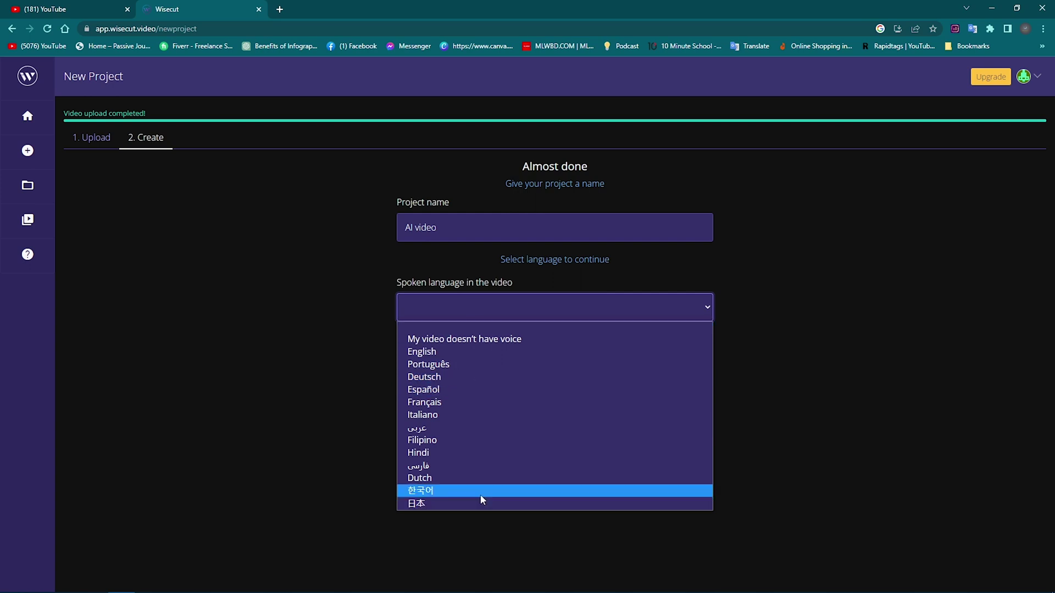
- Set the spoken language to English, enable burned-in captions, and create the project
{"action": "left_click", "coordinate": [473, 353]}
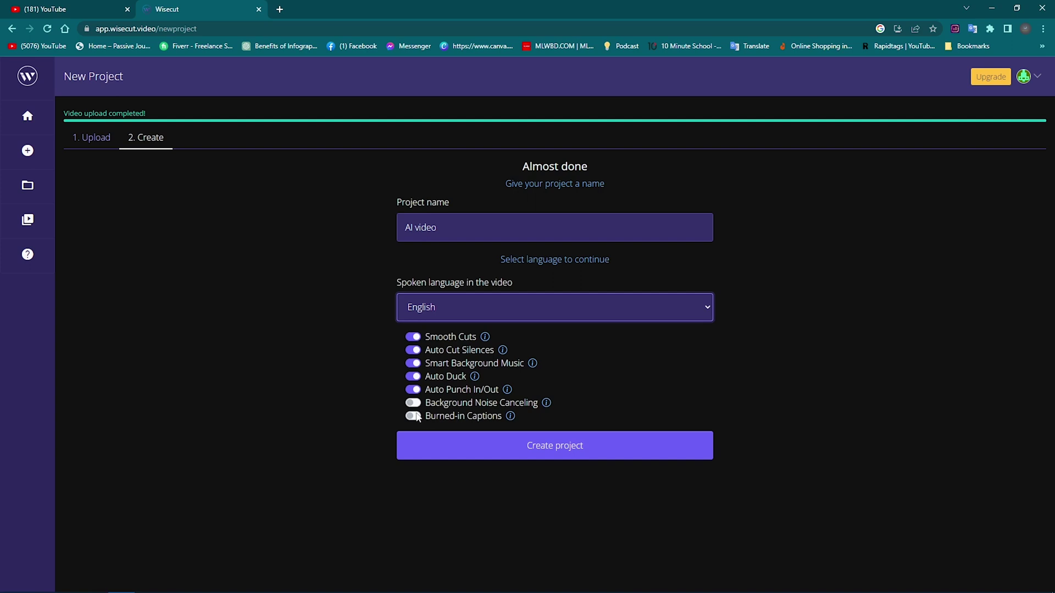
{"action": "left_click", "coordinate": [413, 416]}
{"action": "left_click", "coordinate": [557, 454]}
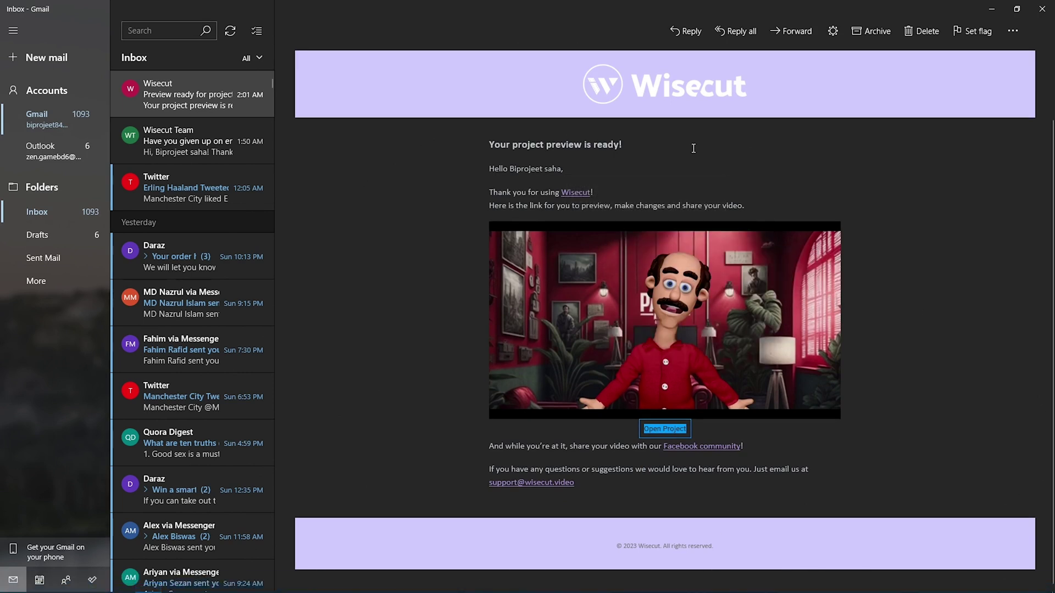
- Scroll up to see the full 'Preview ready for project AI video' email
{"action": "scroll", "coordinate": [694, 148], "scroll_direction": "up", "scroll_amount": 1}
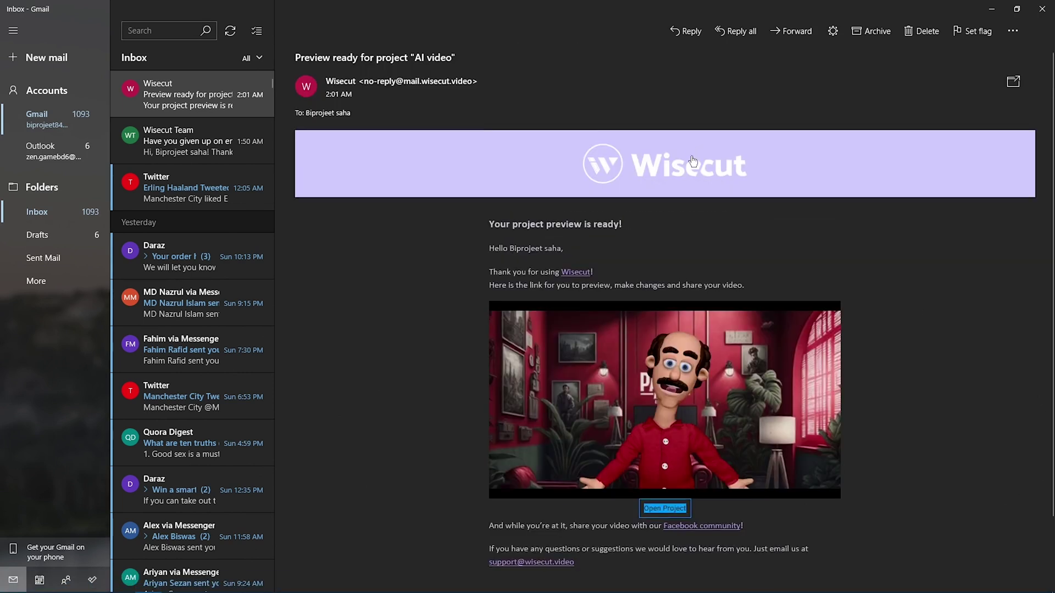
{"action": "left_click", "coordinate": [663, 510]}
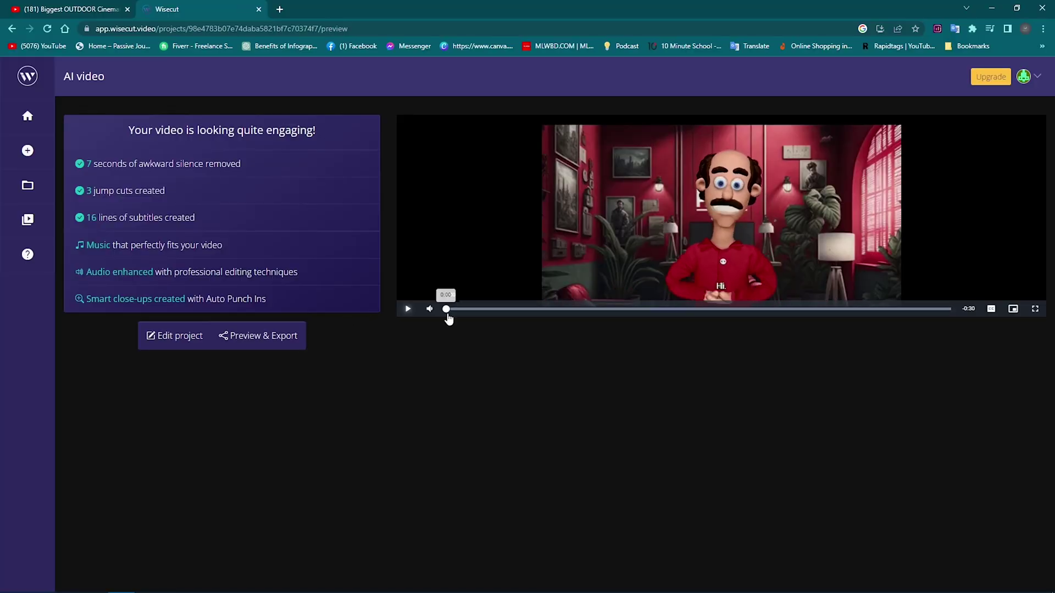
- Scrub the preview to about 1 s, 14 s and one third through, then play it
{"action": "left_click_drag", "start_coordinate": [447, 309], "coordinate": [452, 309]}
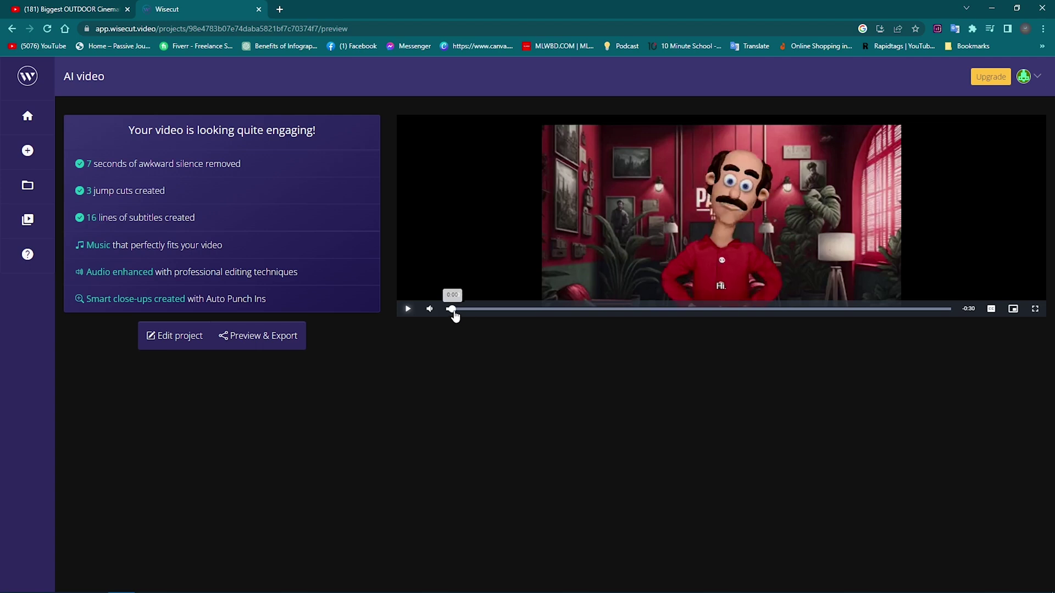
{"action": "left_click_drag", "start_coordinate": [453, 311], "coordinate": [454, 311]}
{"action": "left_click_drag", "start_coordinate": [453, 311], "coordinate": [474, 309]}
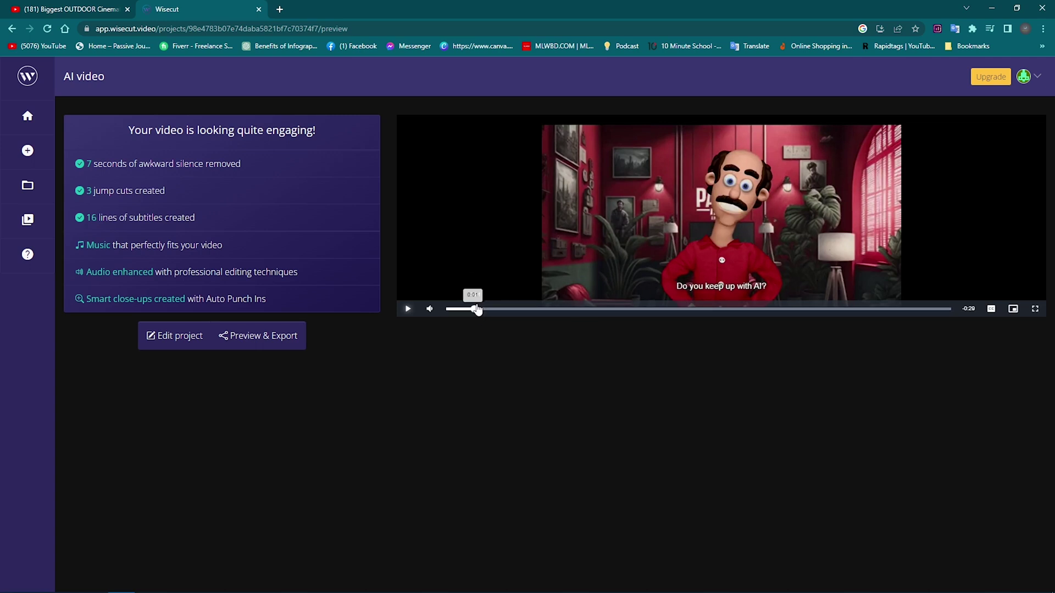
{"action": "left_click_drag", "start_coordinate": [473, 309], "coordinate": [835, 309]}
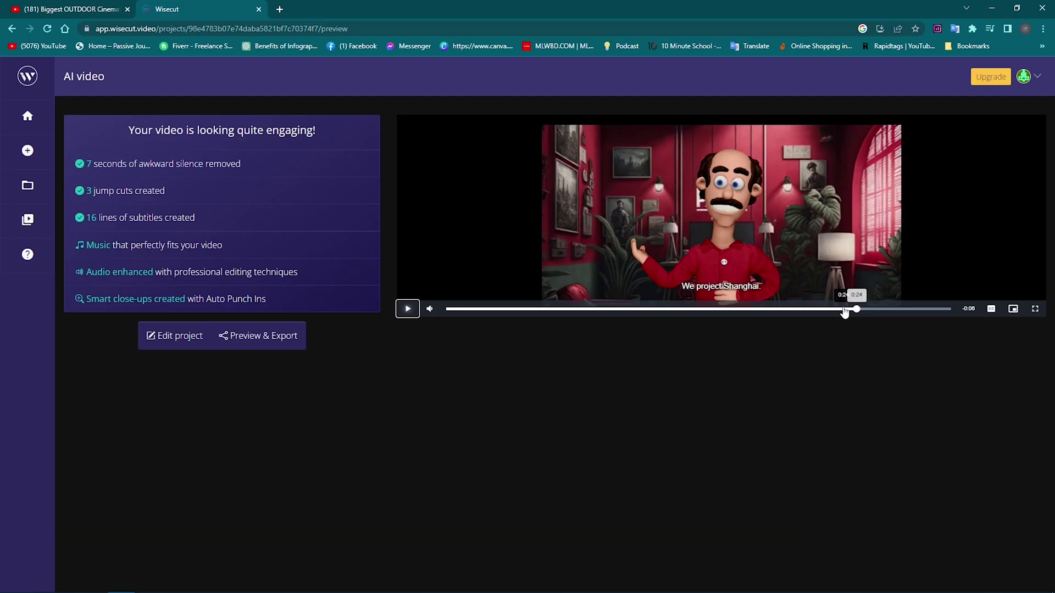
{"action": "mouse_move", "coordinate": [844, 312]}
{"action": "left_mouse_down"}
{"action": "mouse_move", "coordinate": [559, 333]}
{"action": "mouse_move", "coordinate": [571, 324]}
{"action": "left_mouse_up"}
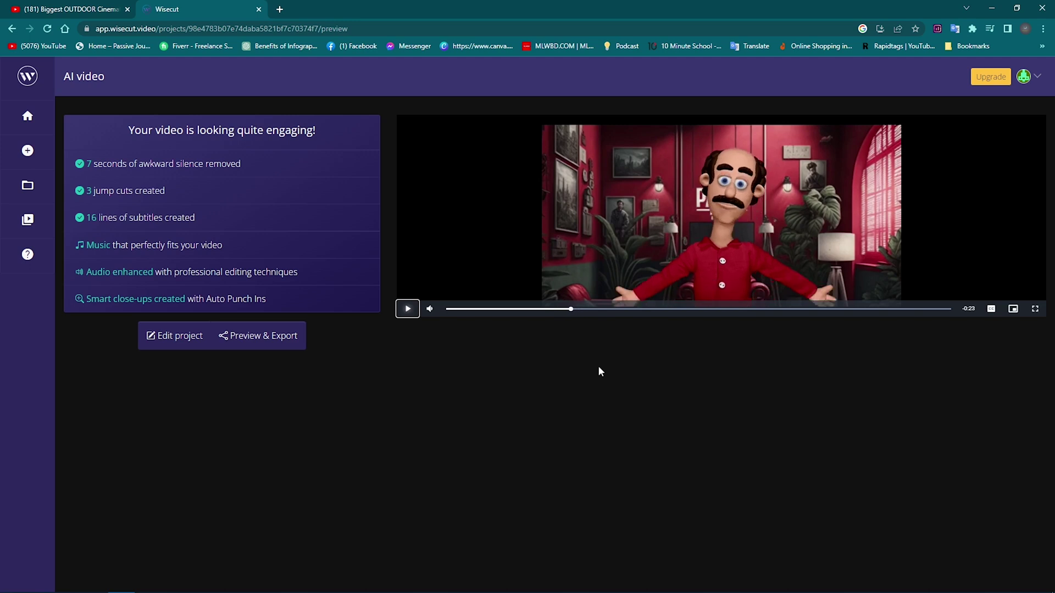
{"action": "key", "text": "space"}
{"action": "key", "text": "space"}
{"action": "key", "text": "space"}
{"action": "key", "text": "space"}
- Play and pause the subtitled preview, replay it from the start, then open the storyboard editor
{"action": "key", "text": "space"}
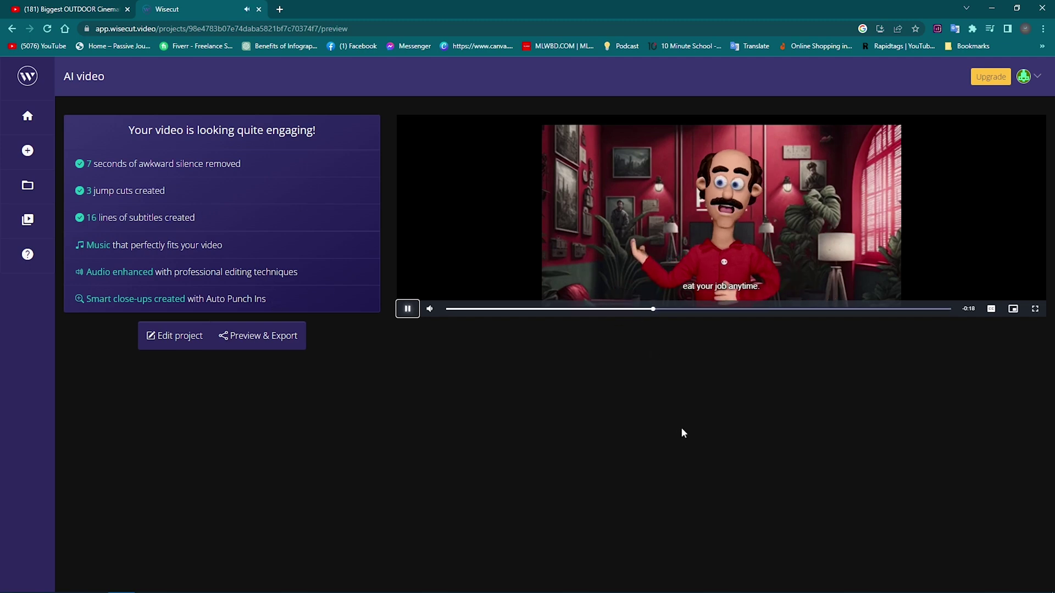
{"action": "key", "text": "space"}
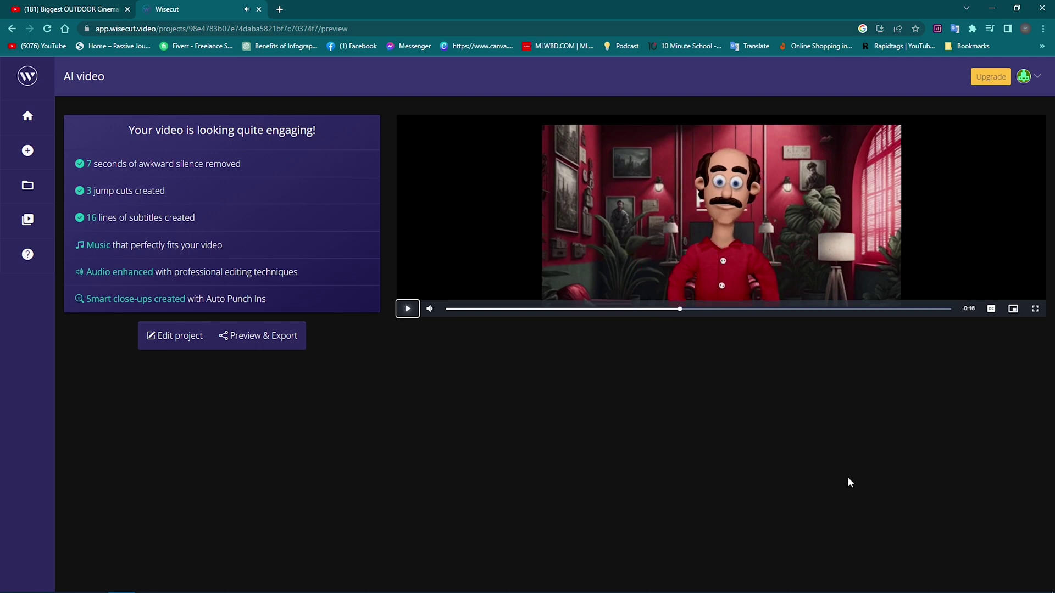
{"action": "key", "text": "space"}
{"action": "left_click", "coordinate": [401, 317]}
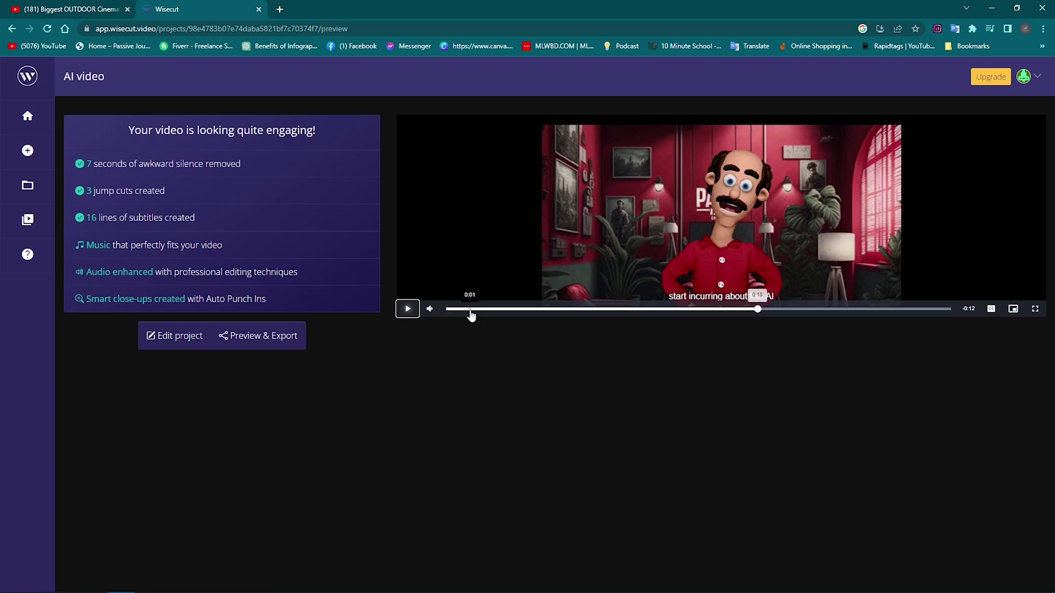
{"action": "left_click", "coordinate": [471, 309]}
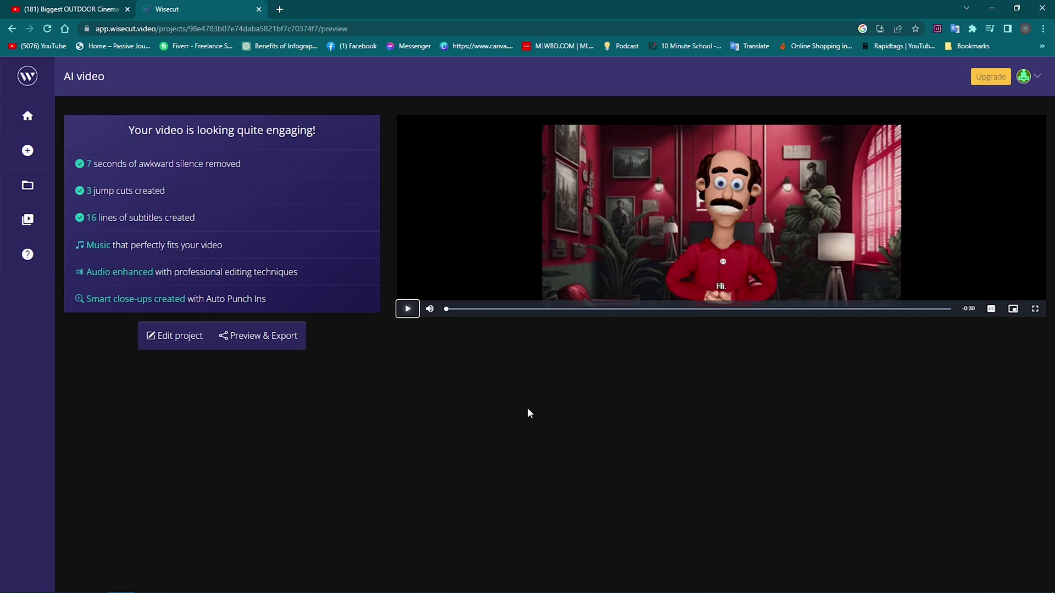
{"action": "left_click", "coordinate": [407, 308]}
{"action": "left_click", "coordinate": [168, 337]}
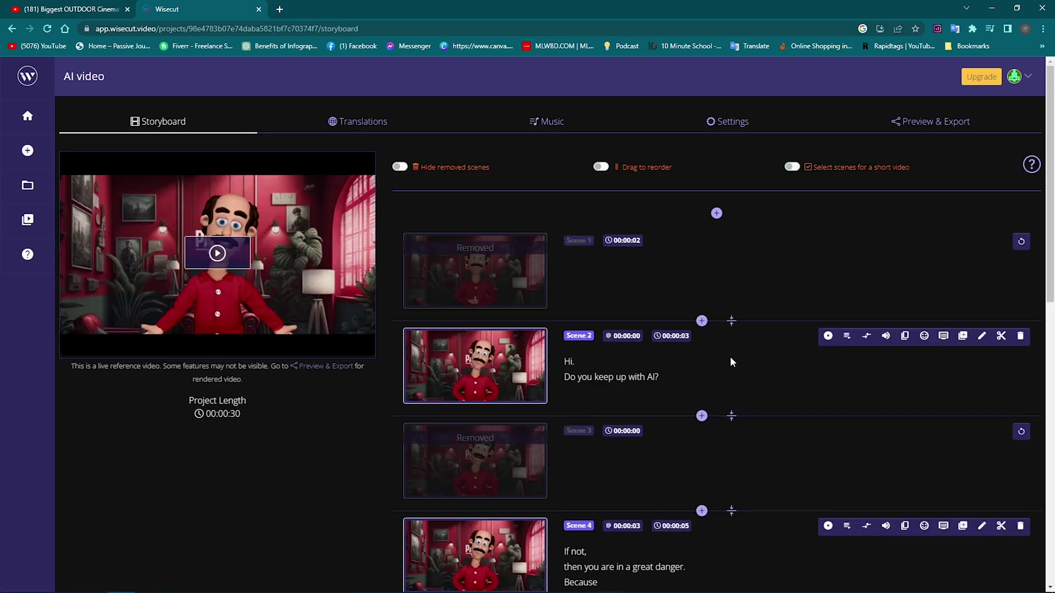
{"action": "scroll", "coordinate": [671, 388], "scroll_direction": "down", "scroll_amount": 5}
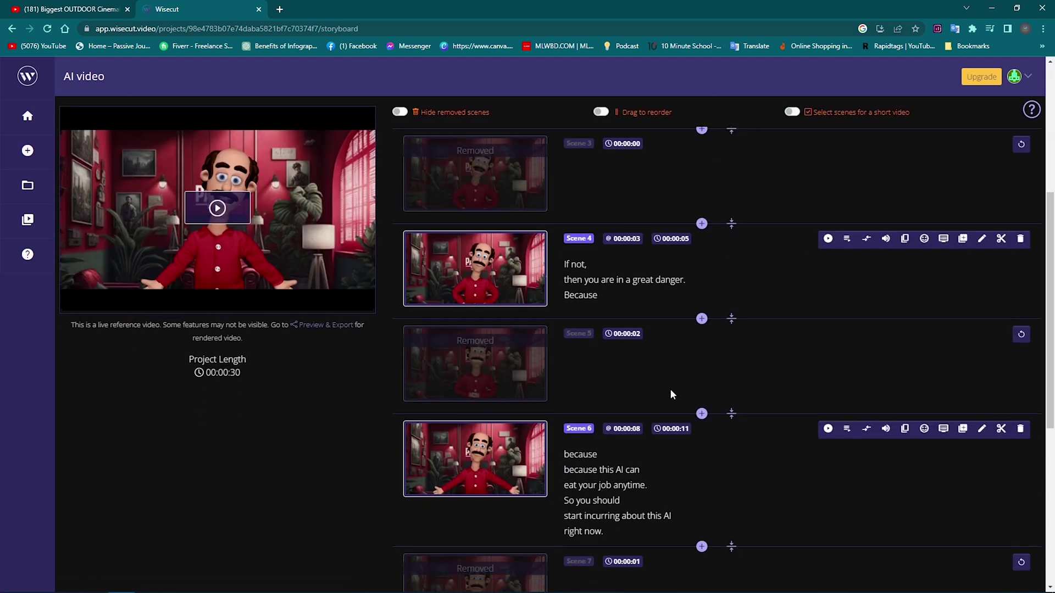
{"action": "scroll", "coordinate": [670, 388], "scroll_direction": "down", "scroll_amount": 3}
{"action": "scroll", "coordinate": [670, 388], "scroll_direction": "down", "scroll_amount": 3}
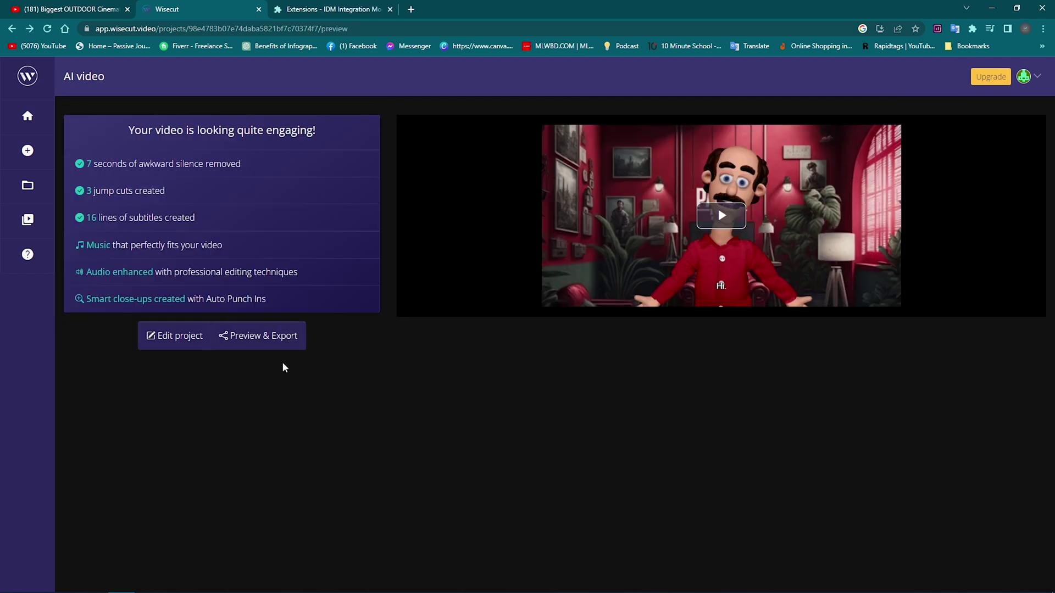
- Export the 720p video with English captions burned in and Size left at Original
{"action": "left_click", "coordinate": [275, 345]}
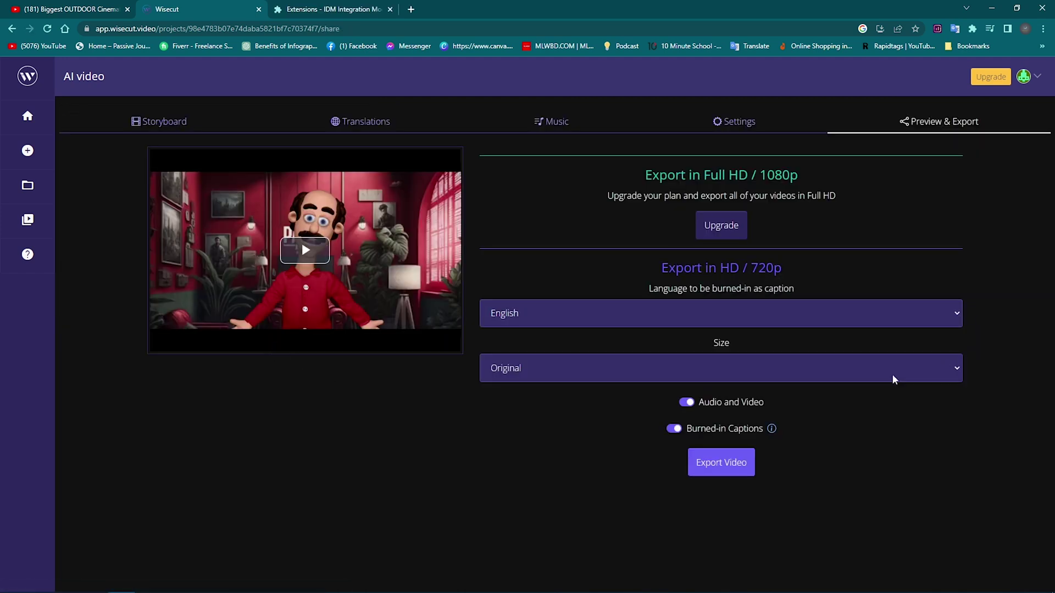
{"action": "left_click", "coordinate": [839, 326]}
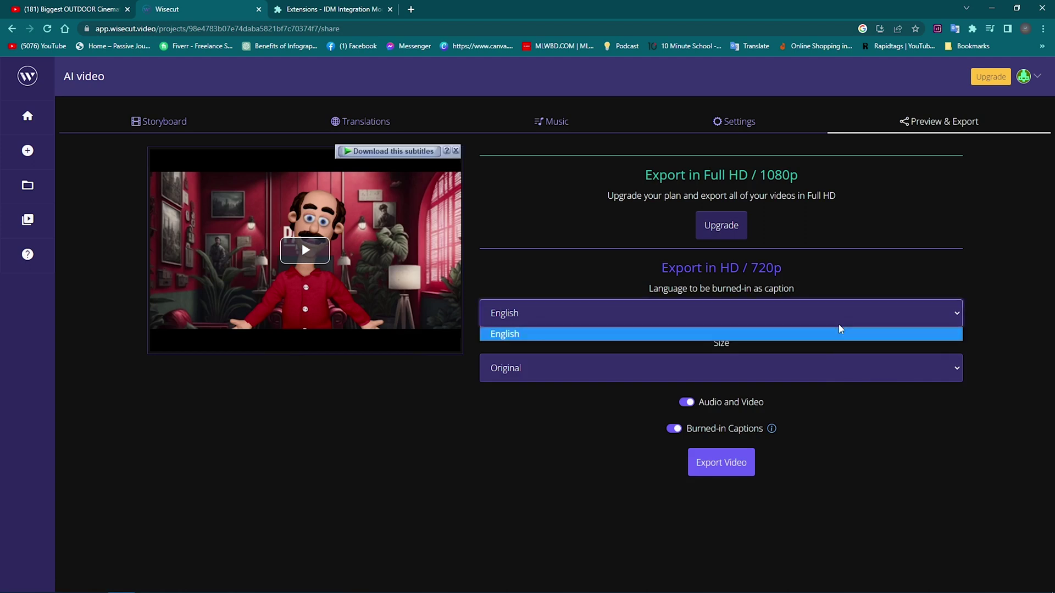
{"action": "left_click", "coordinate": [827, 379]}
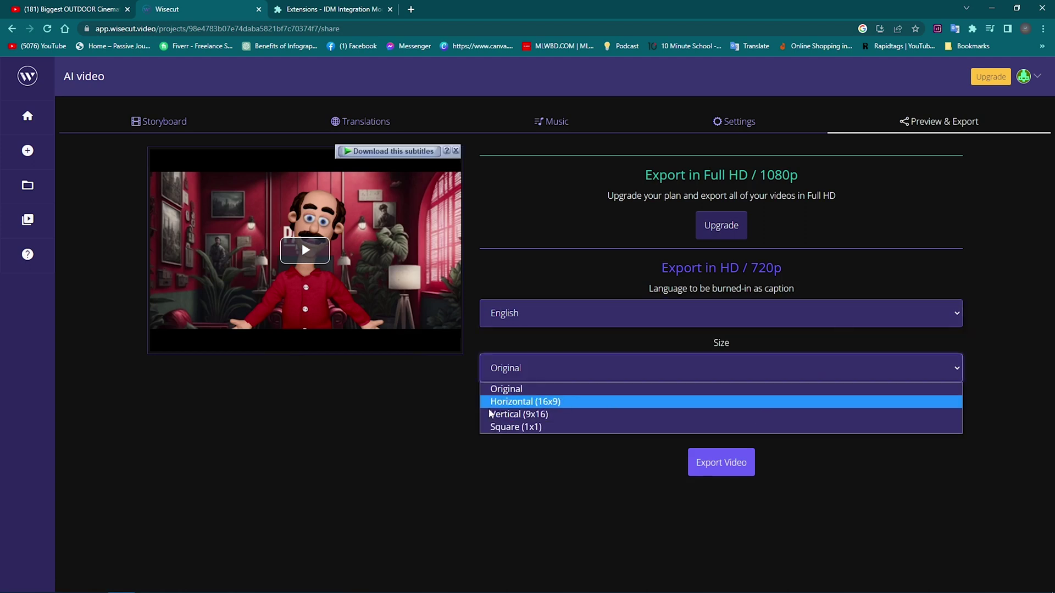
{"action": "left_click", "coordinate": [497, 389]}
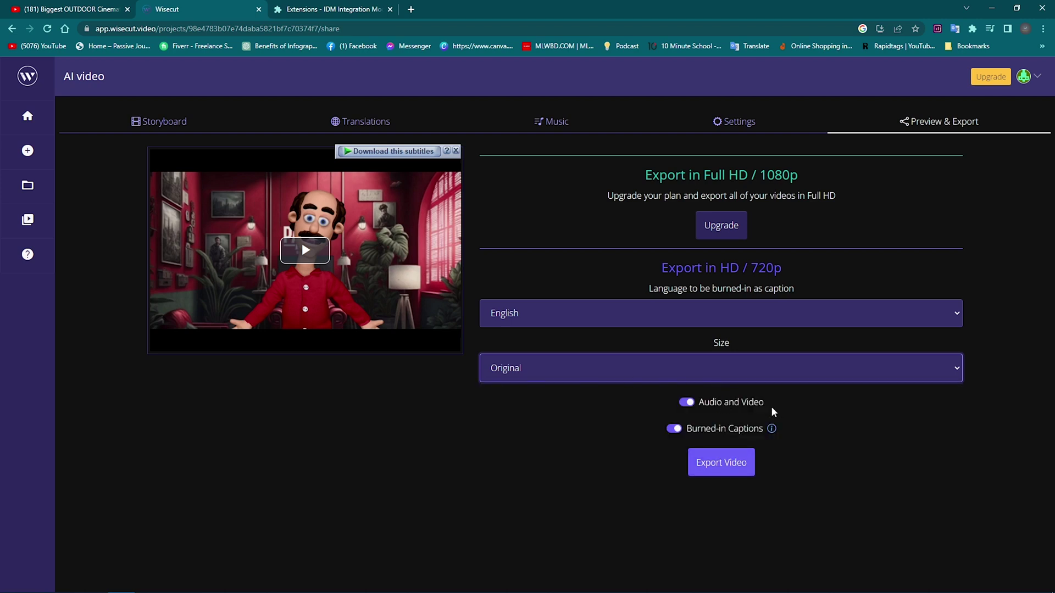
{"action": "left_click", "coordinate": [734, 469]}
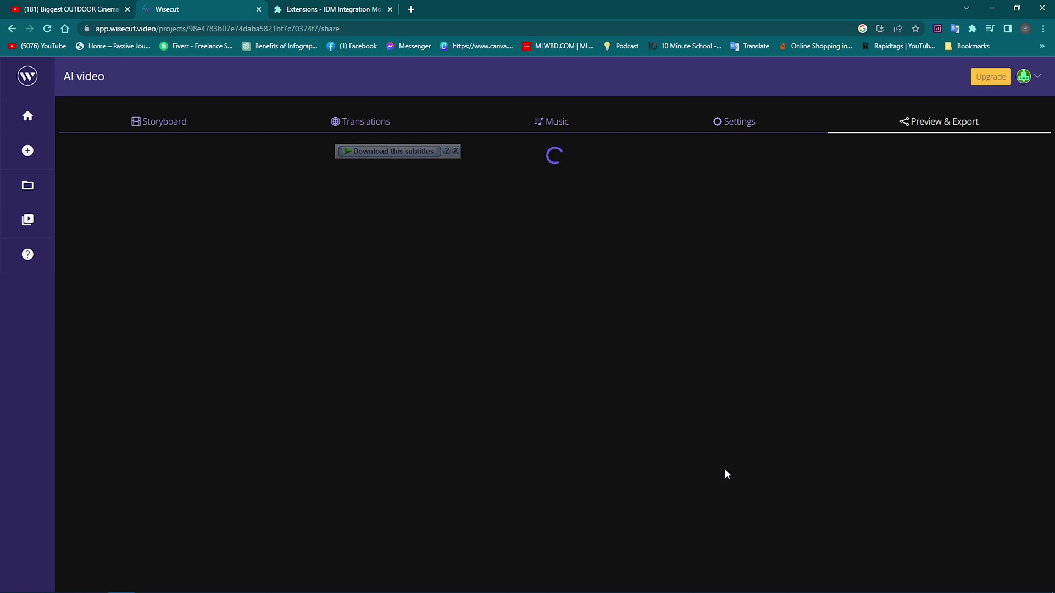